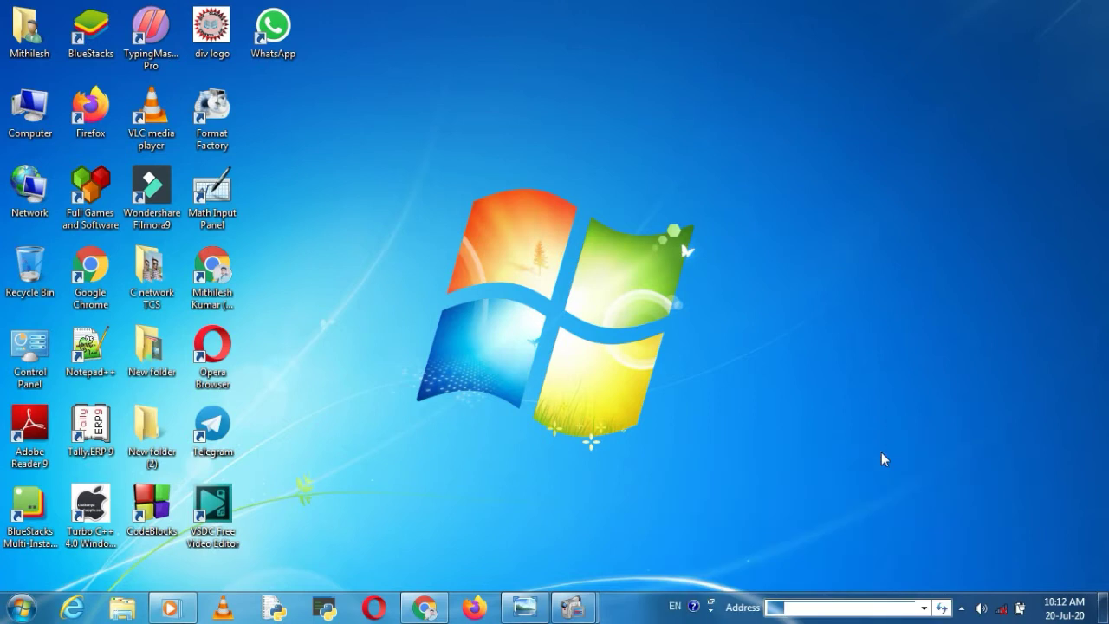
Remove the Address toolbar from the taskbar
left_click(806, 608)
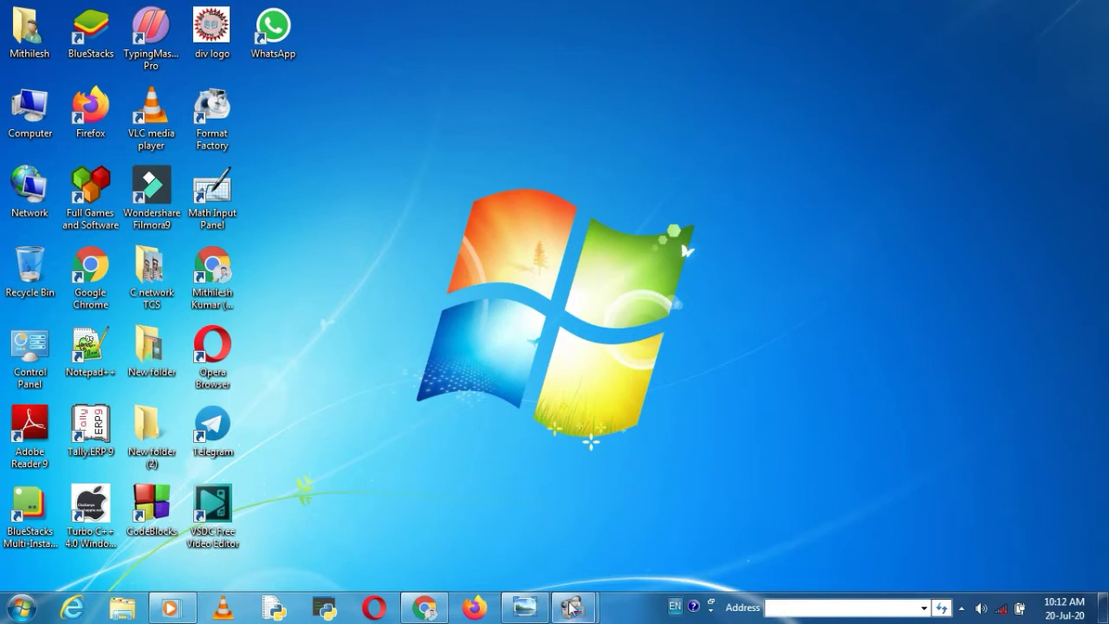
right_click(619, 610)
mouse_move(709, 449)
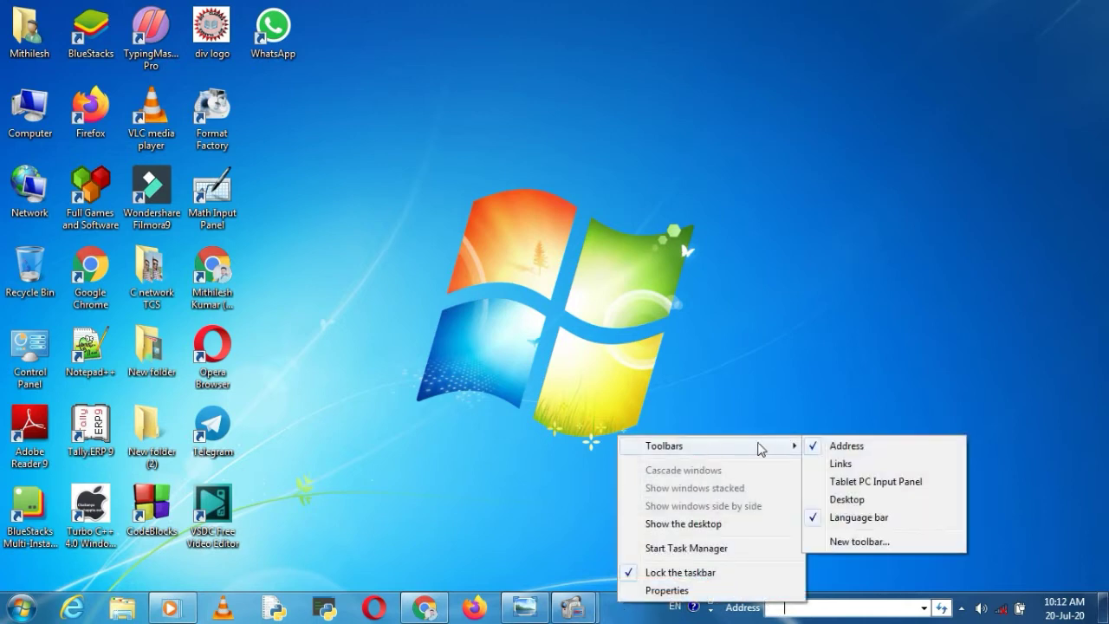
left_click(818, 450)
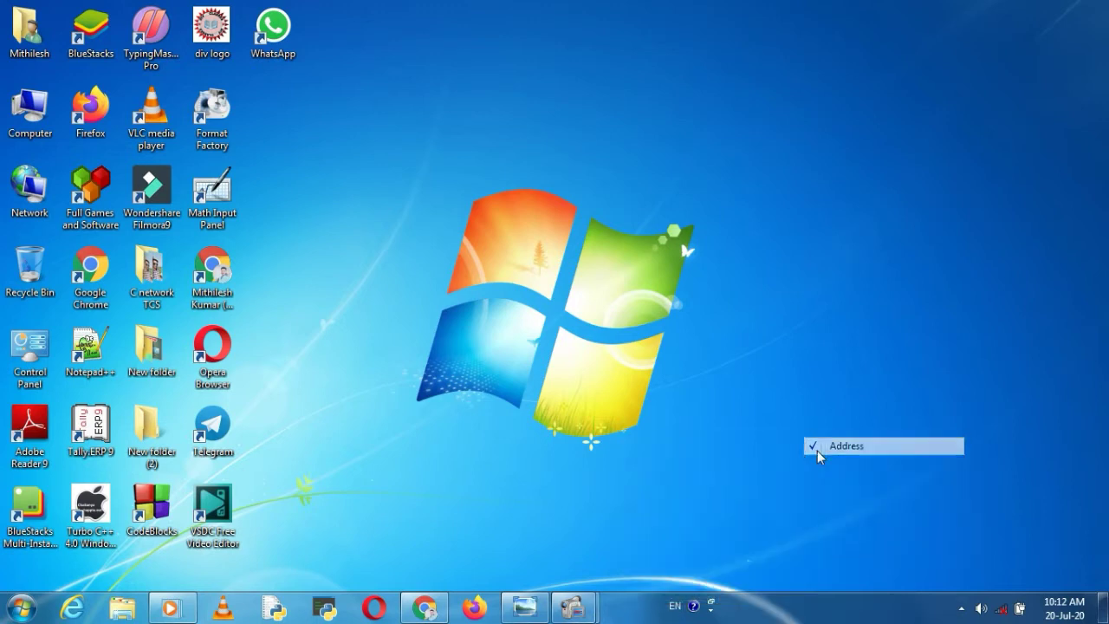
Add the Links toolbar to the taskbar and expand its list of links
right_click(657, 611)
mouse_move(711, 449)
left_click(878, 464)
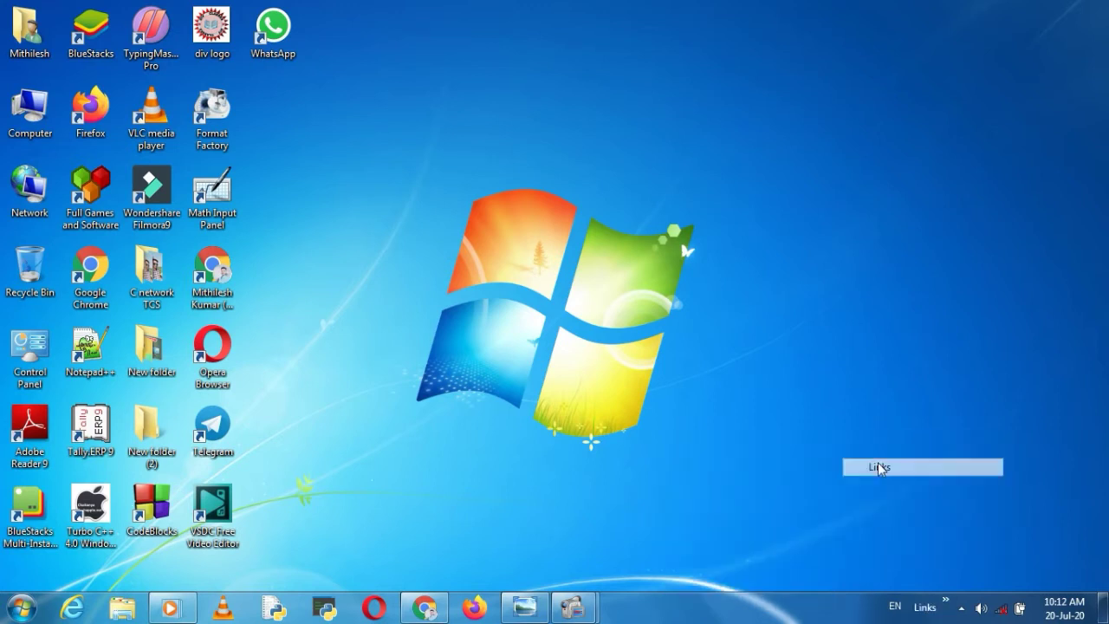
left_click(947, 607)
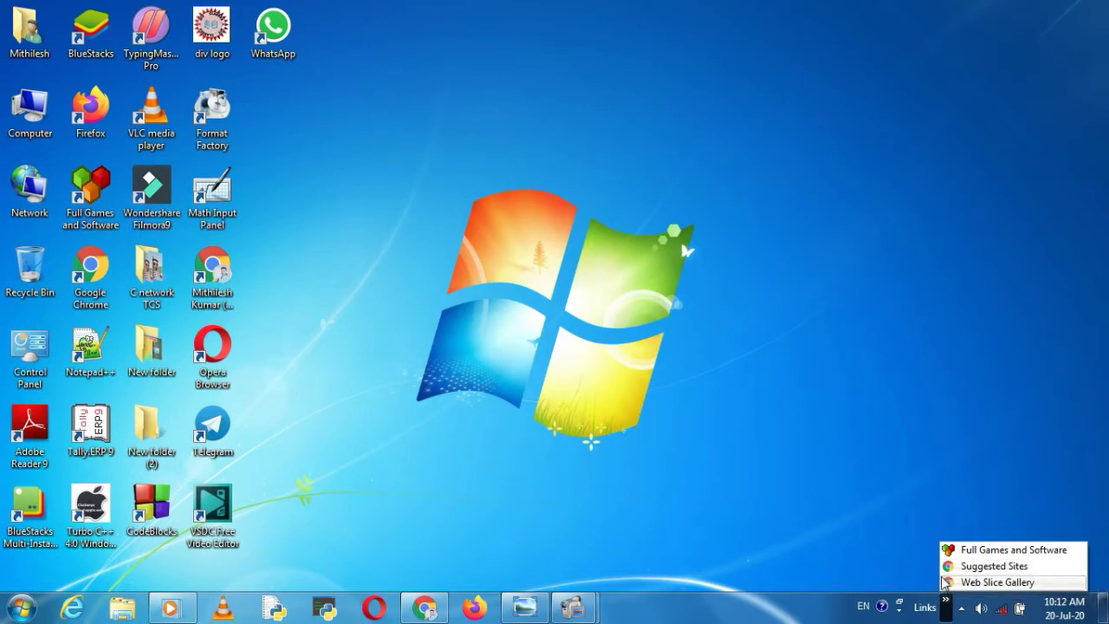
Remove the Links toolbar from the taskbar
right_click(805, 612)
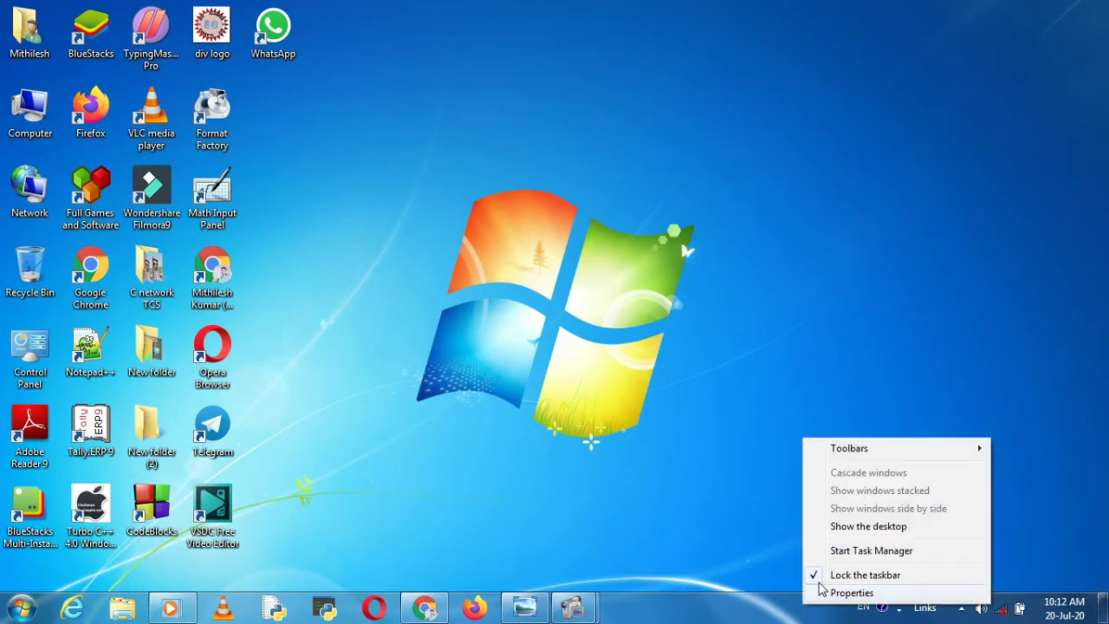
mouse_move(852, 450)
left_click(711, 468)
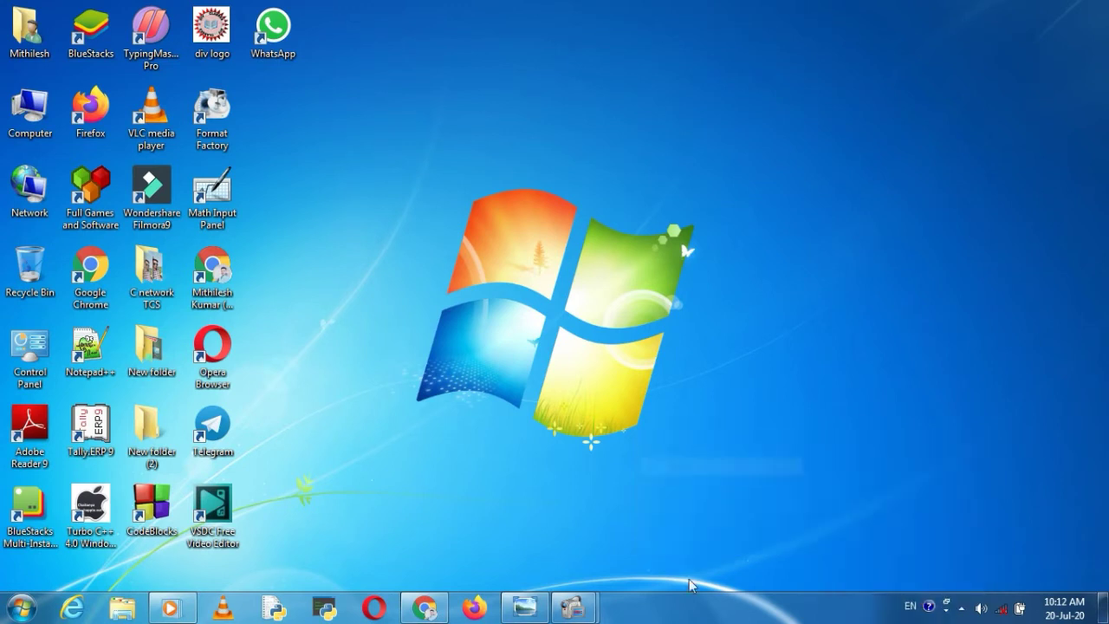
Add the Desktop toolbar to the taskbar, then expand and collapse its list of desktop items
right_click(705, 606)
mouse_move(763, 447)
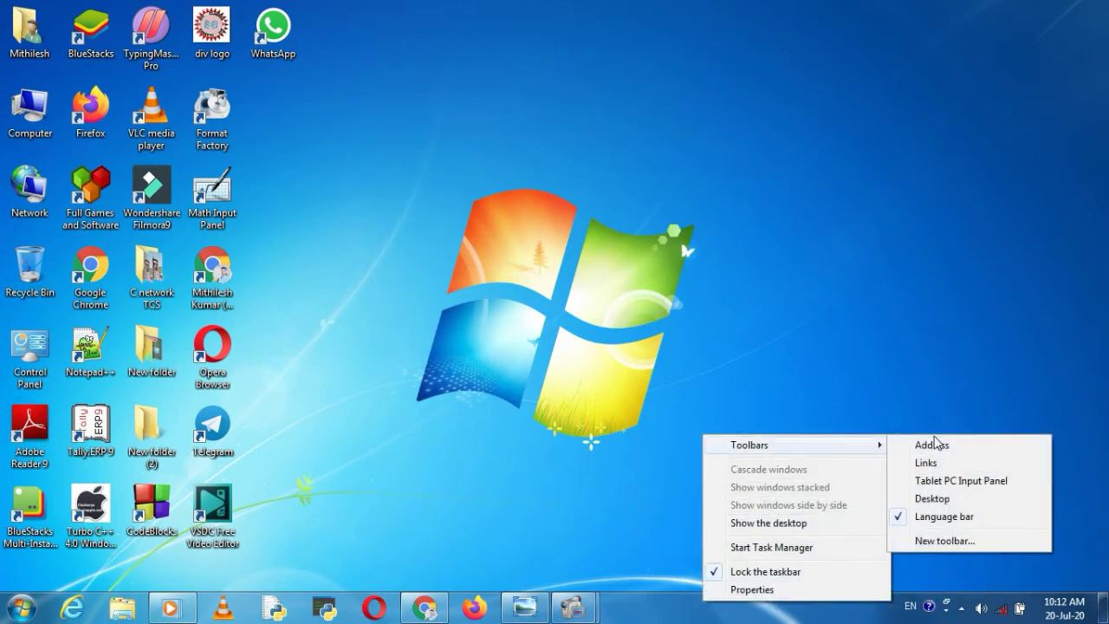
left_click(932, 498)
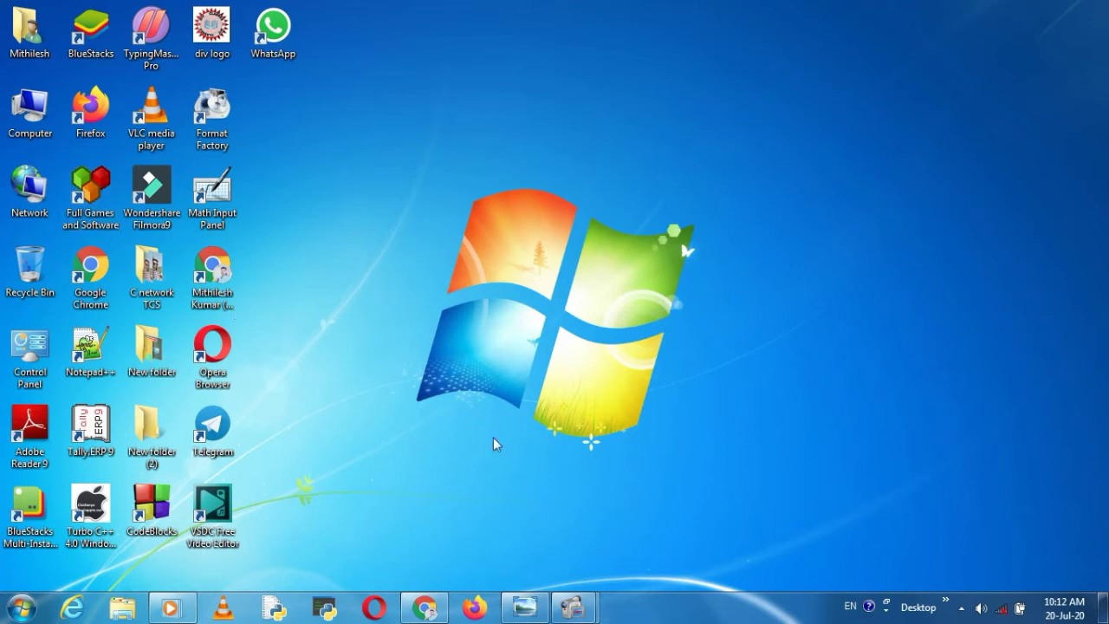
left_click(946, 601)
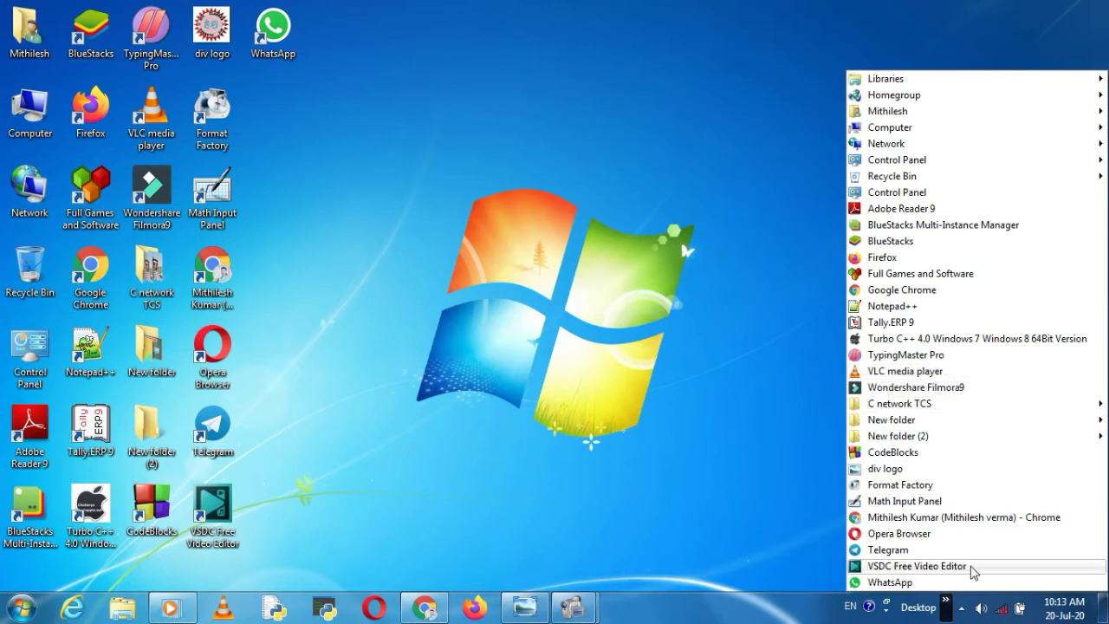
left_click(947, 601)
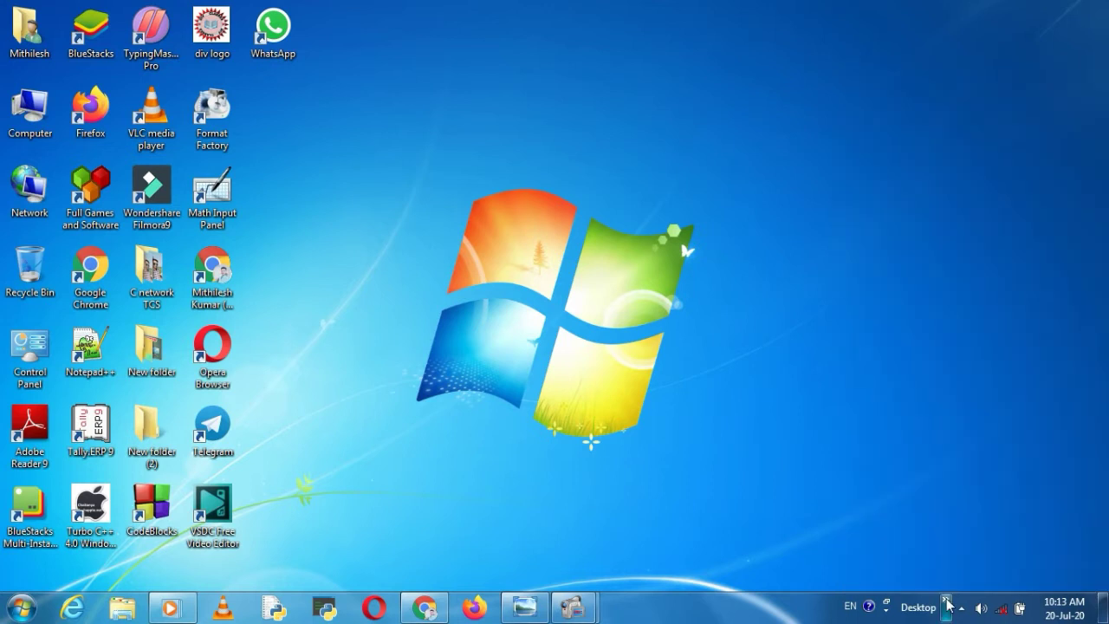
Remove the Desktop toolbar from the taskbar
right_click(809, 609)
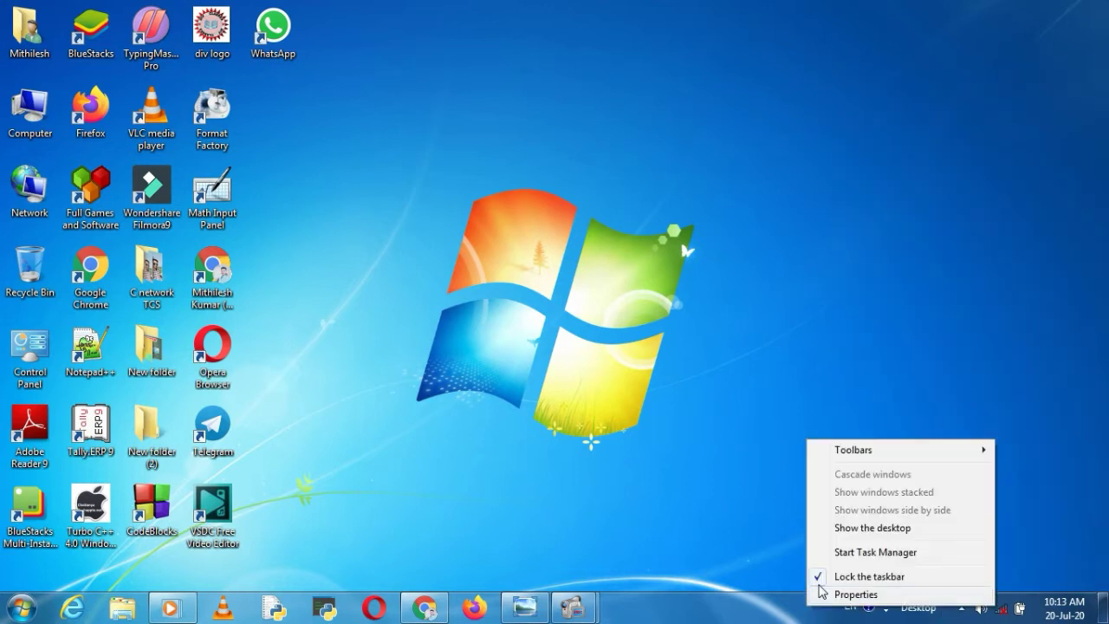
mouse_move(851, 455)
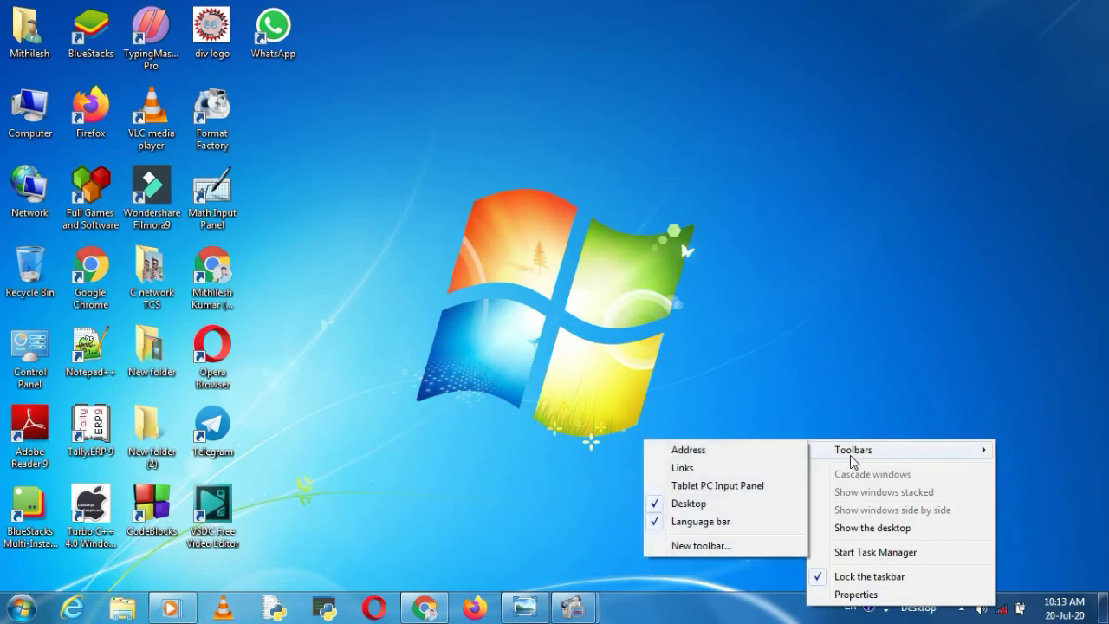
left_click(695, 504)
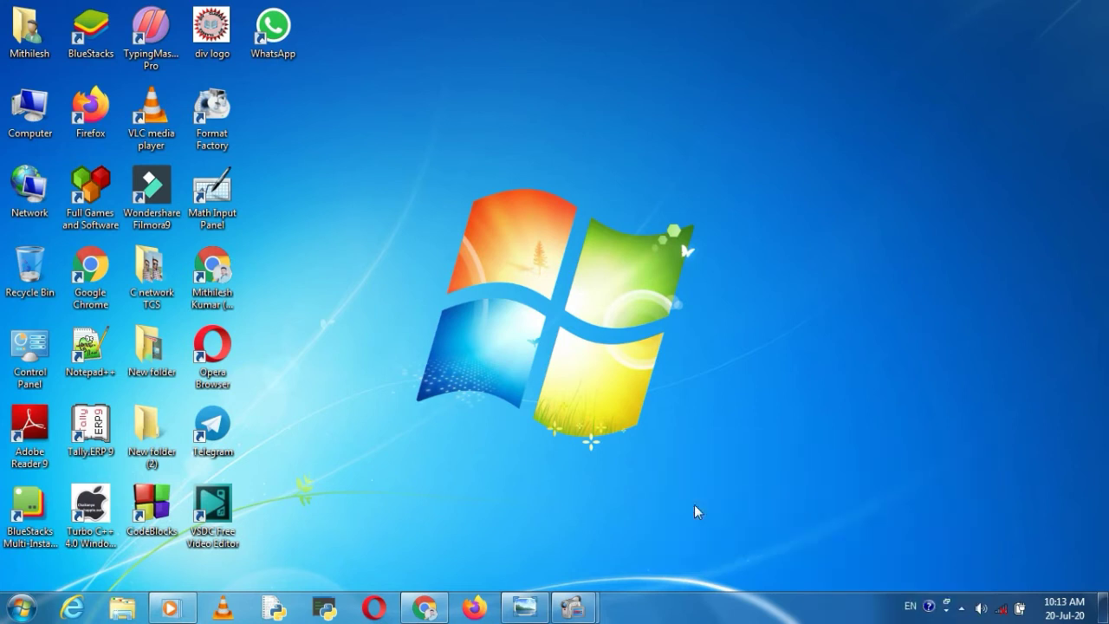
right_click(739, 605)
mouse_move(782, 446)
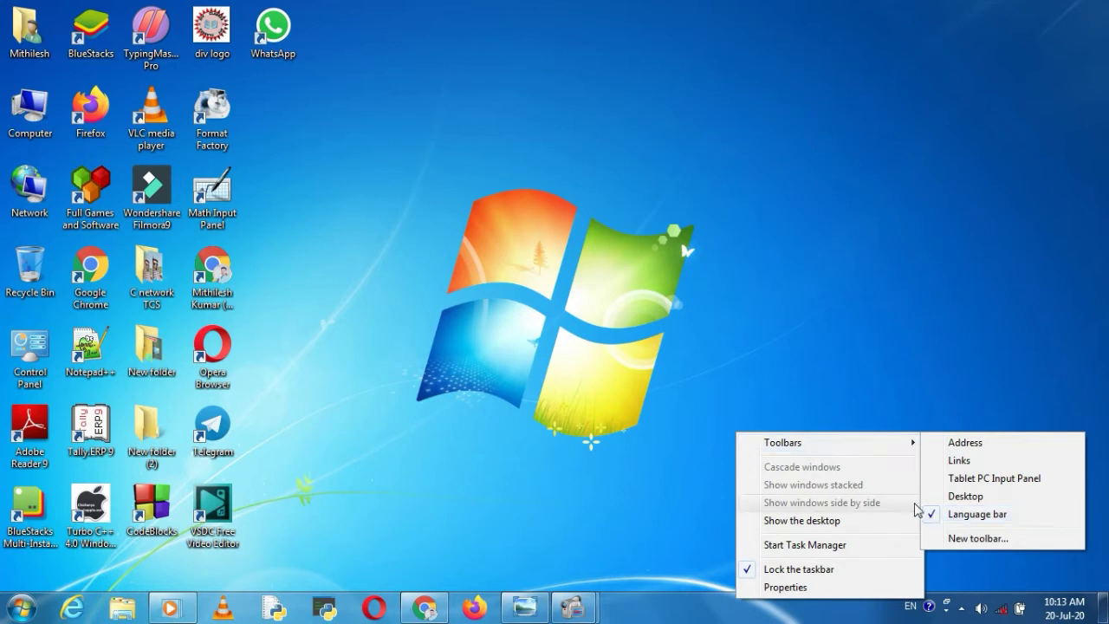
left_click(709, 472)
right_click(707, 606)
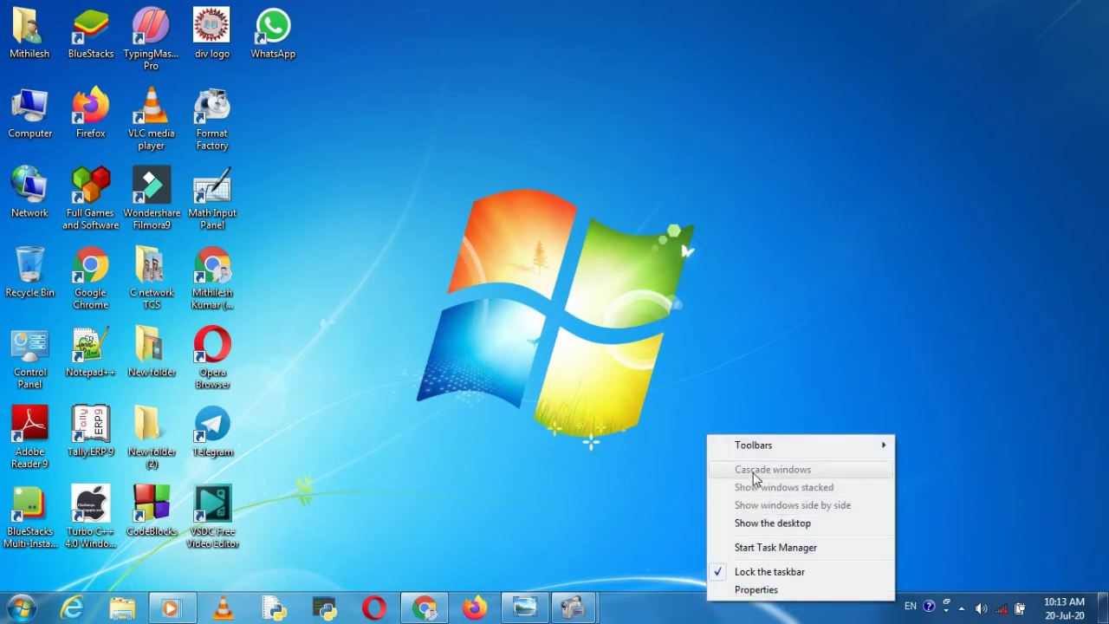
left_click(654, 482)
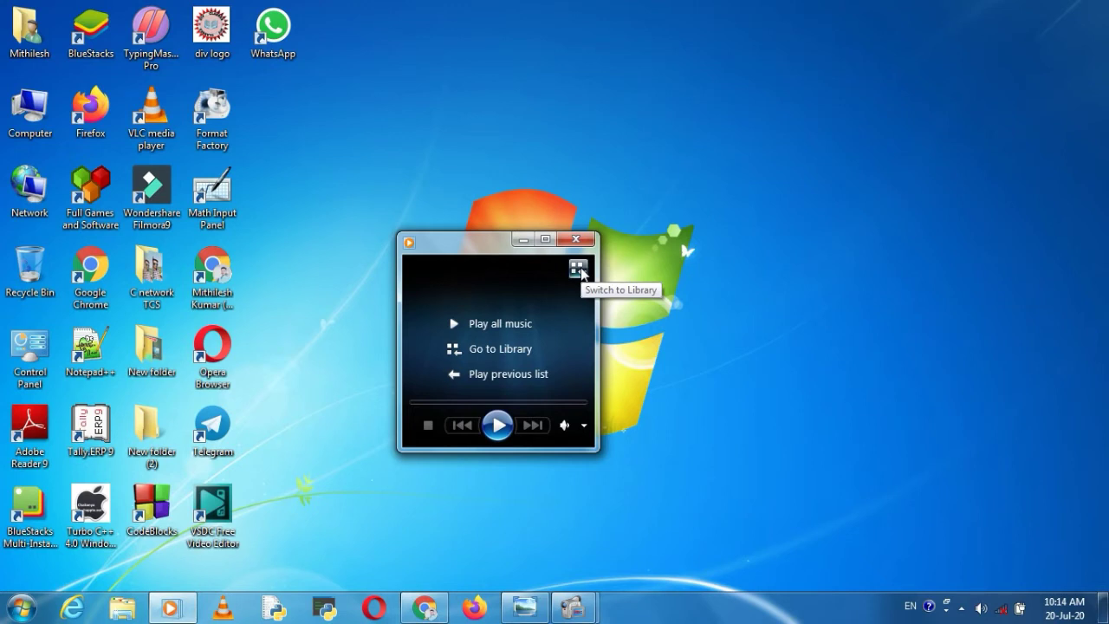
Bring up the Google Chrome window and launch VLC media player
left_click(437, 605)
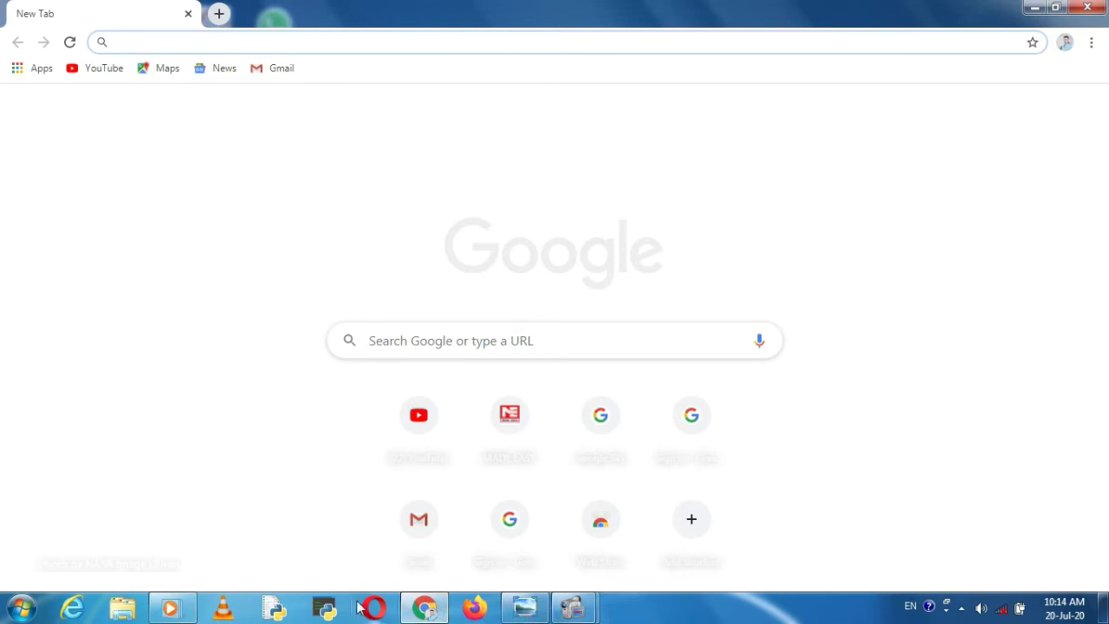
left_click(224, 609)
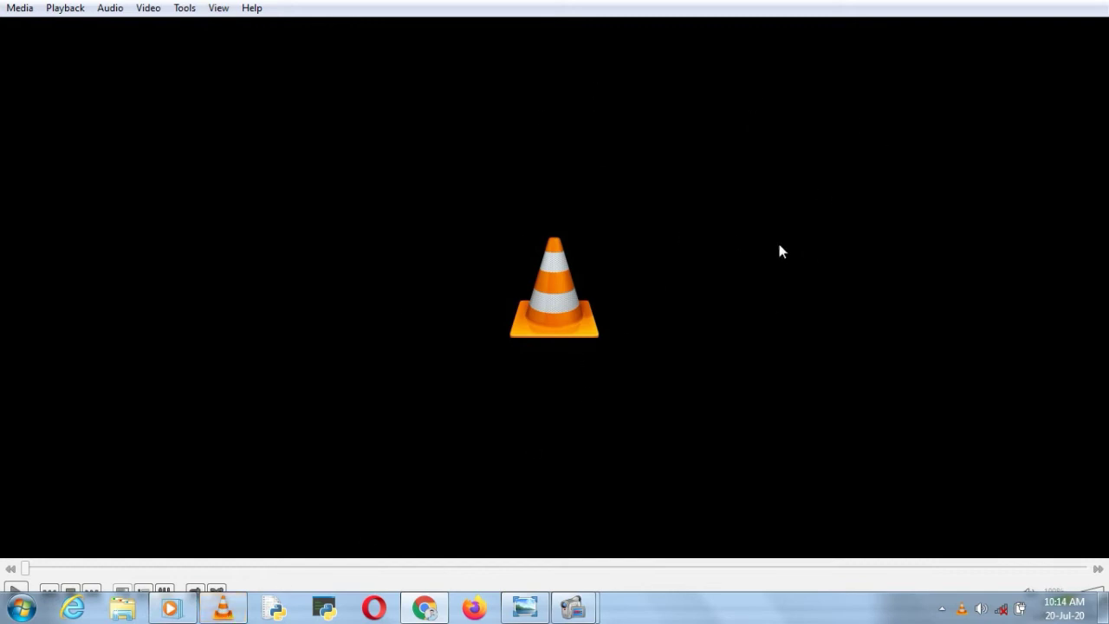
Arrange all open windows as a cascade, then show them stacked
right_click(735, 605)
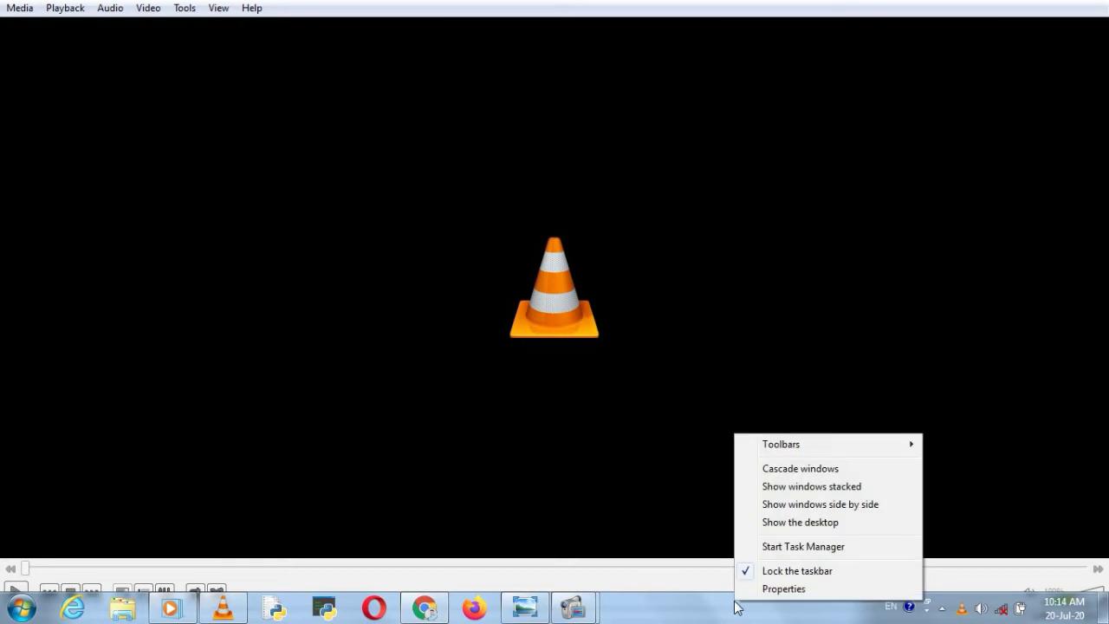
left_click(800, 473)
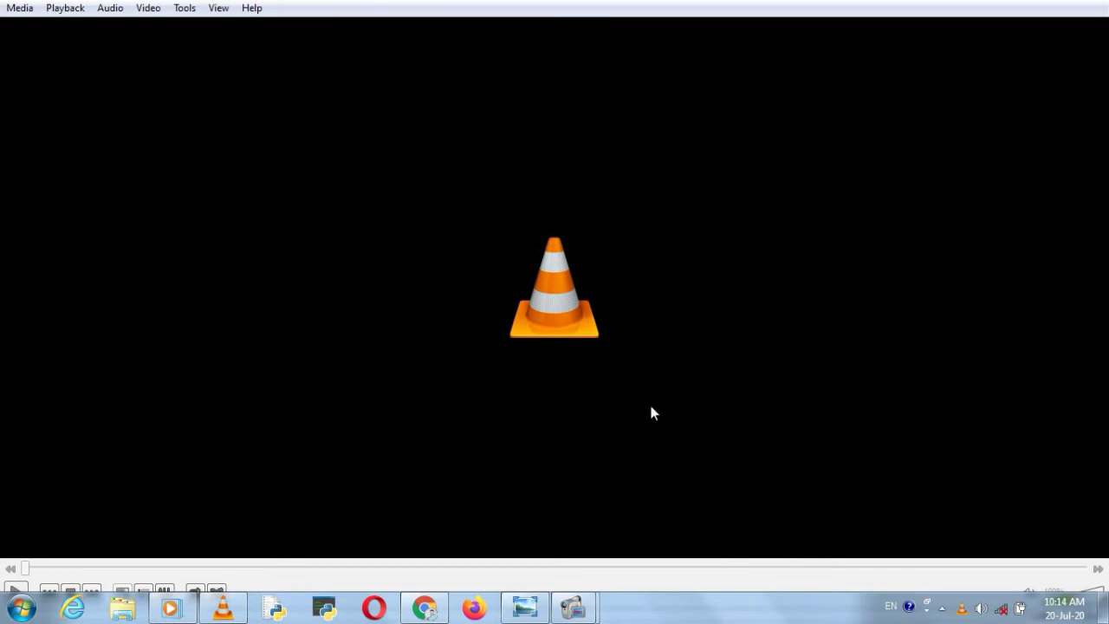
right_click(705, 605)
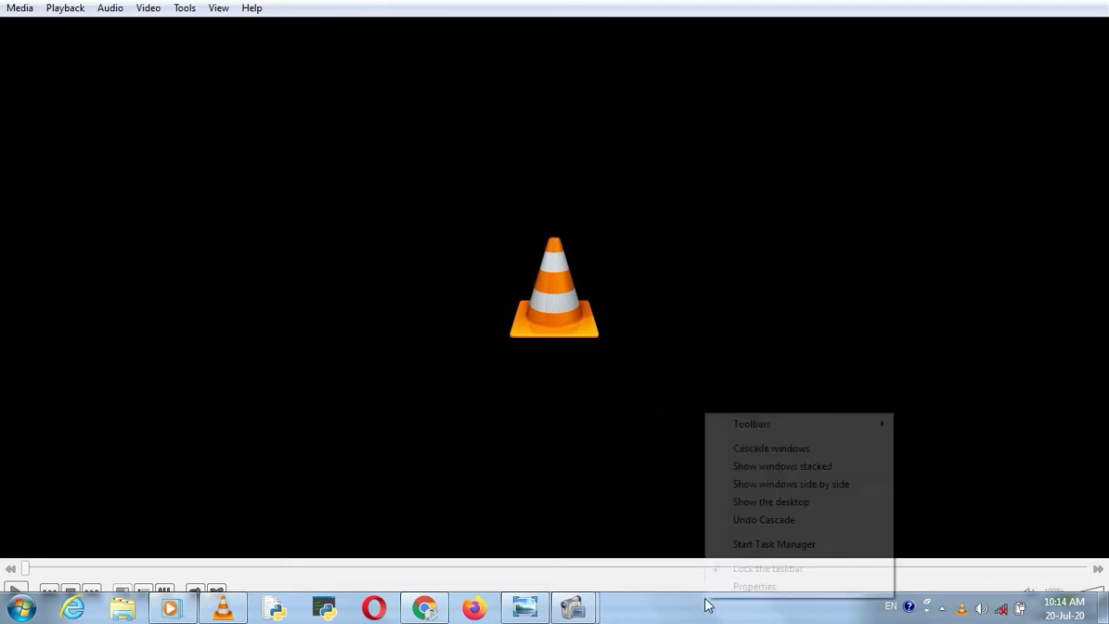
left_click(784, 470)
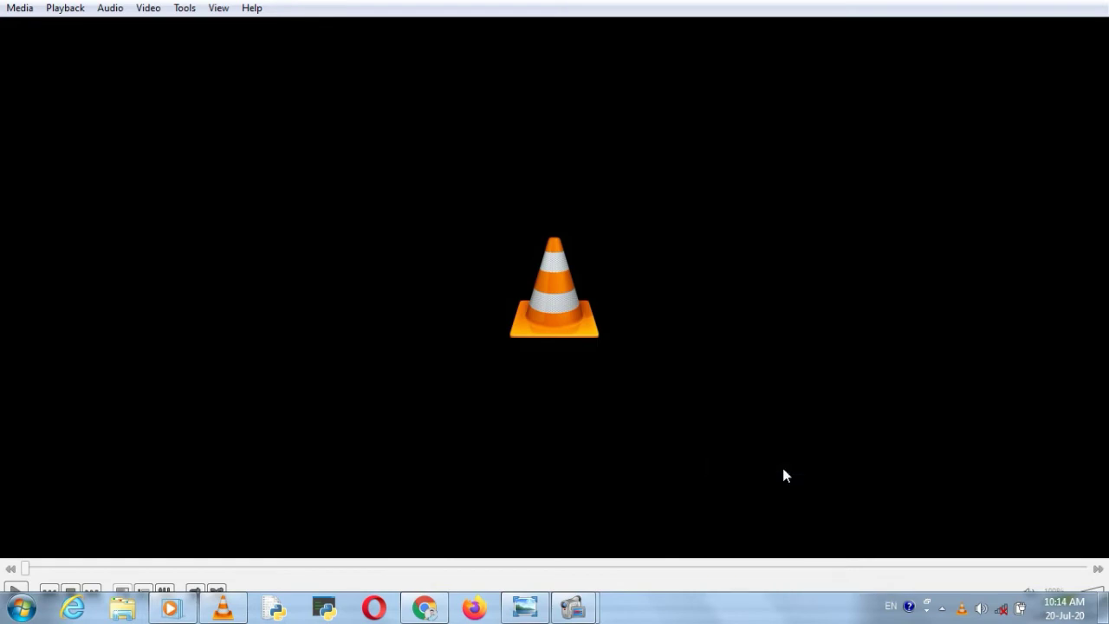
Quit VLC media player so only the browser and Windows Media Player windows stay open
right_click(845, 114)
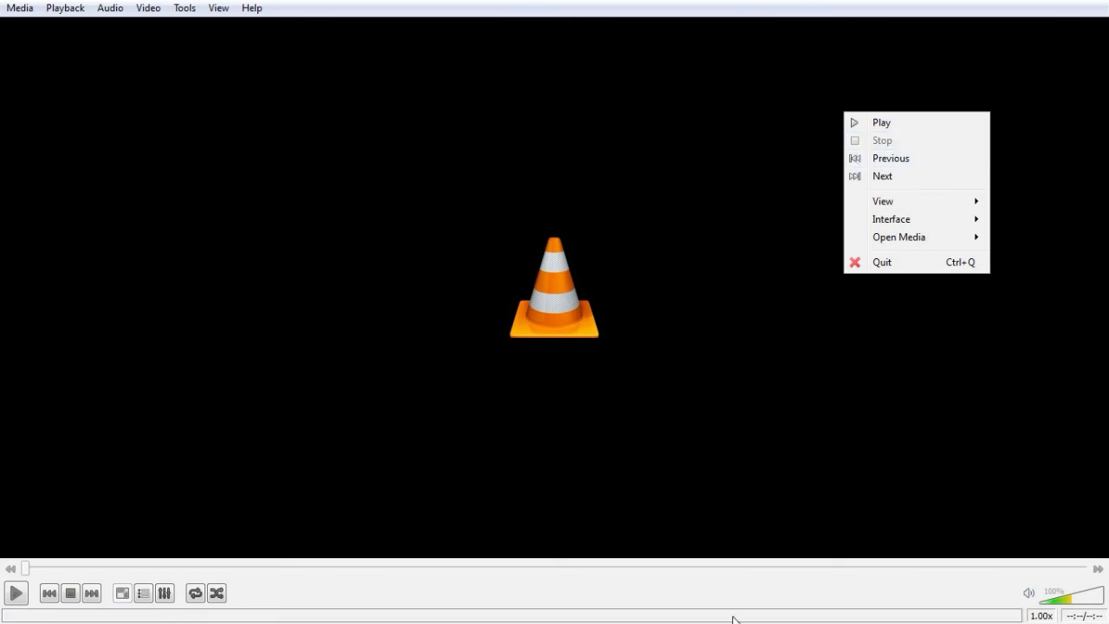
left_click(669, 436)
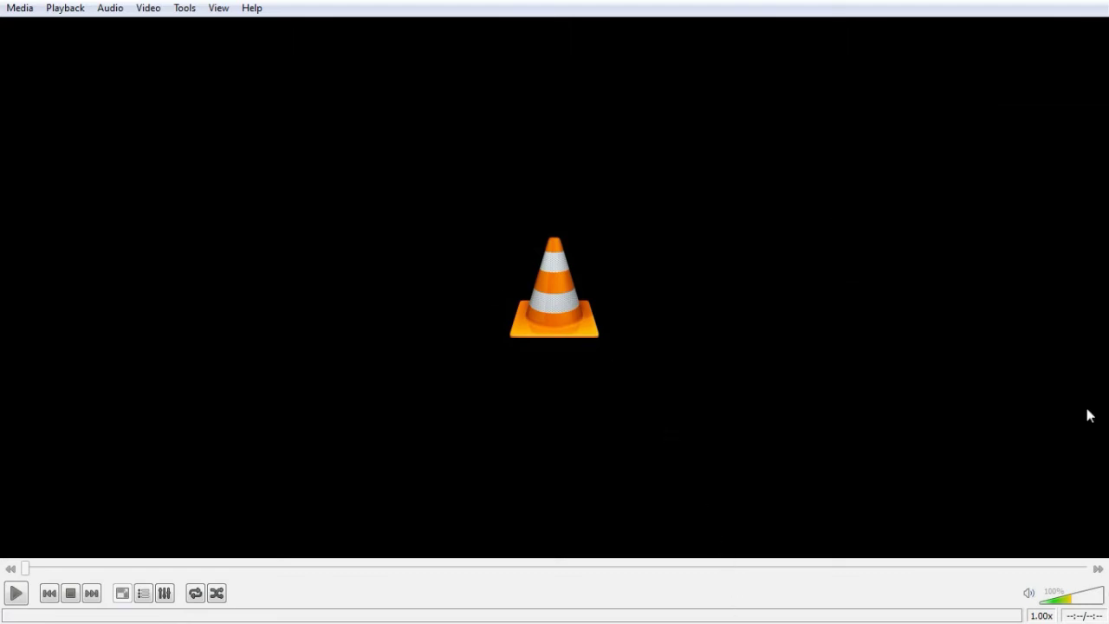
right_click(773, 475)
left_click(804, 463)
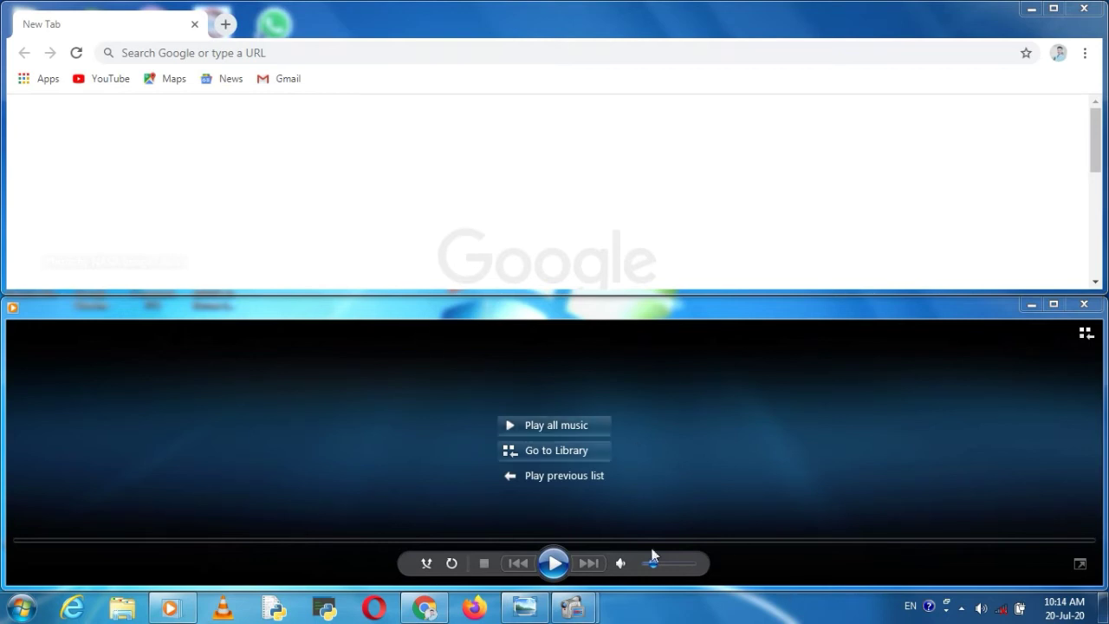
Cascade the browser and media player windows, then arrange them side by side
right_click(719, 611)
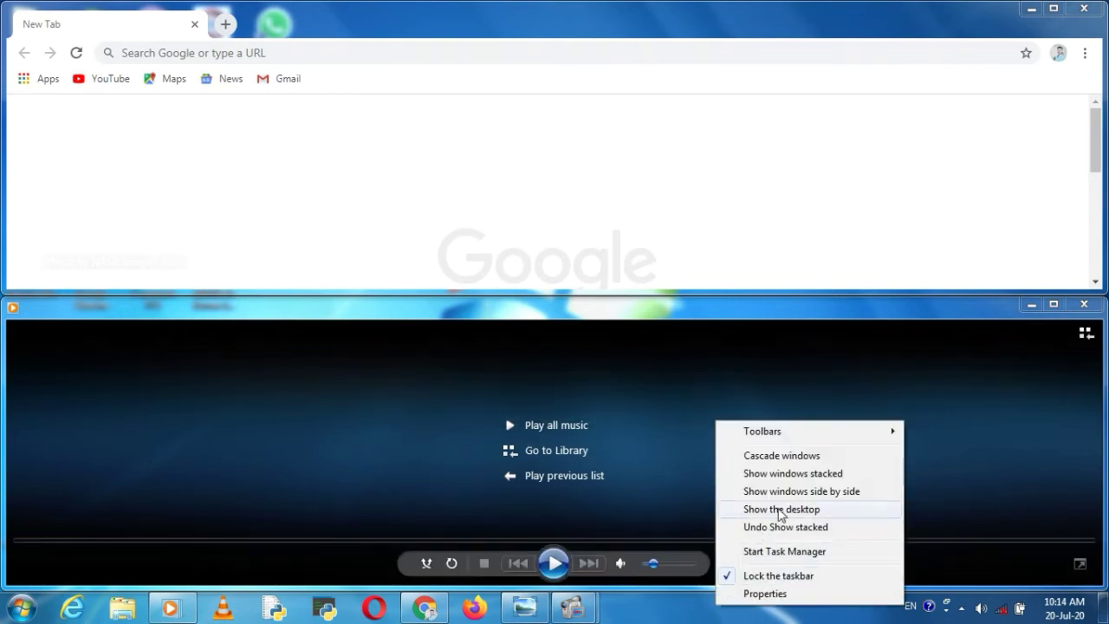
left_click(783, 456)
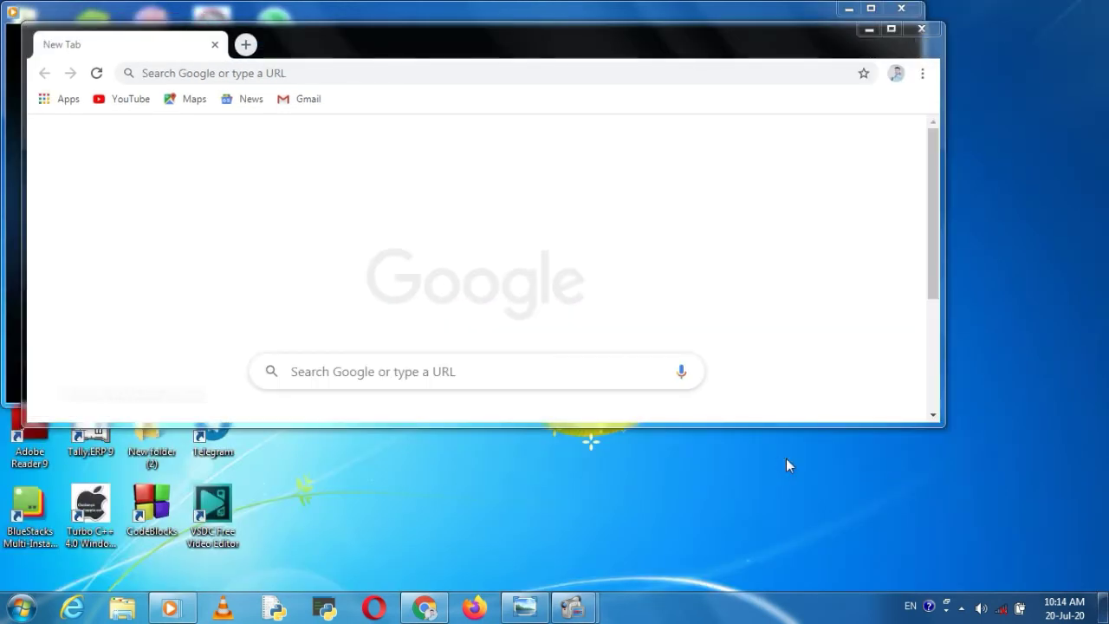
right_click(789, 615)
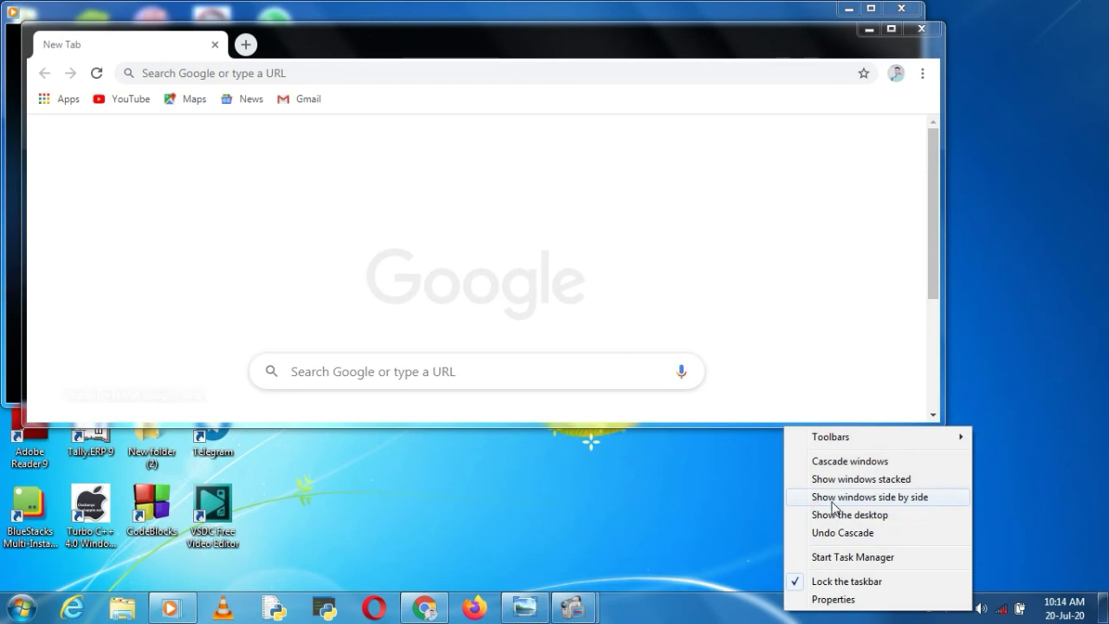
left_click(902, 504)
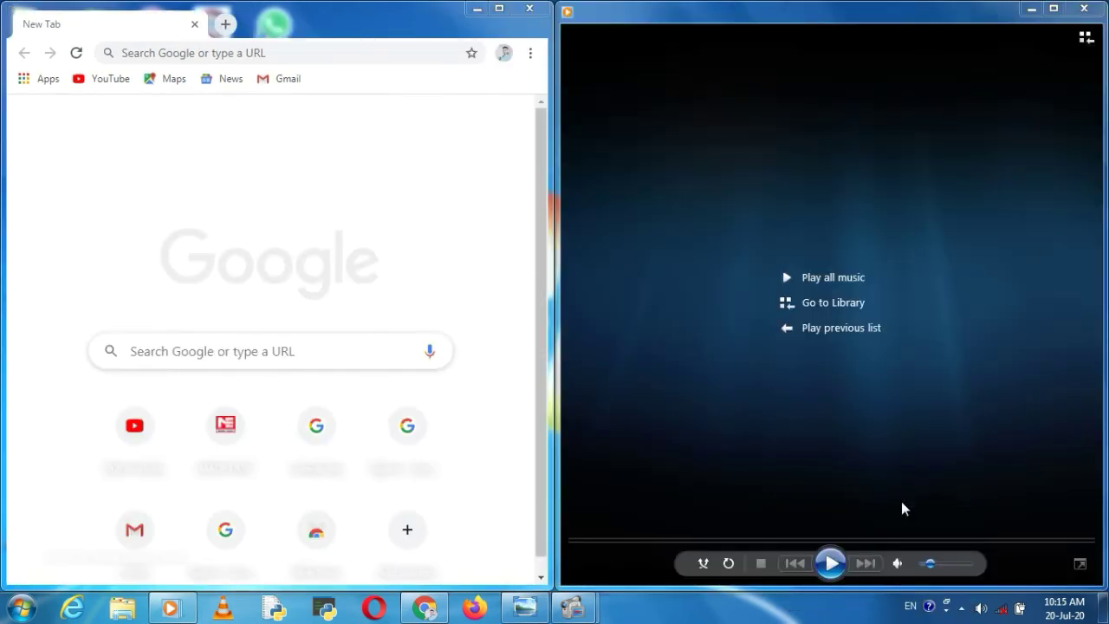
Show the desktop, then bring the open windows back into view
right_click(732, 608)
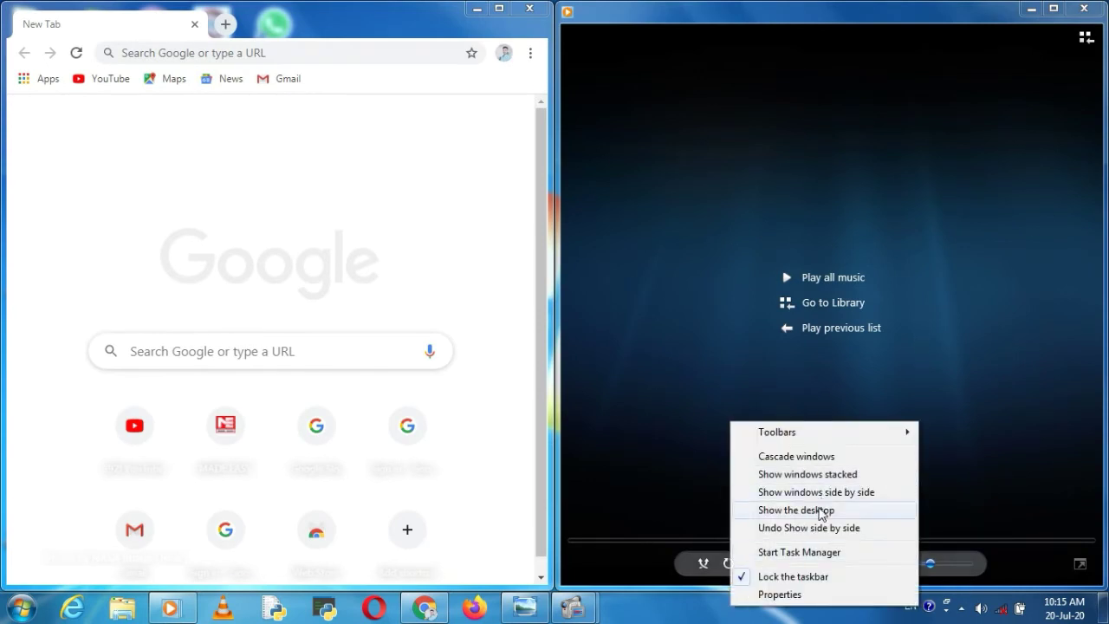
left_click(792, 512)
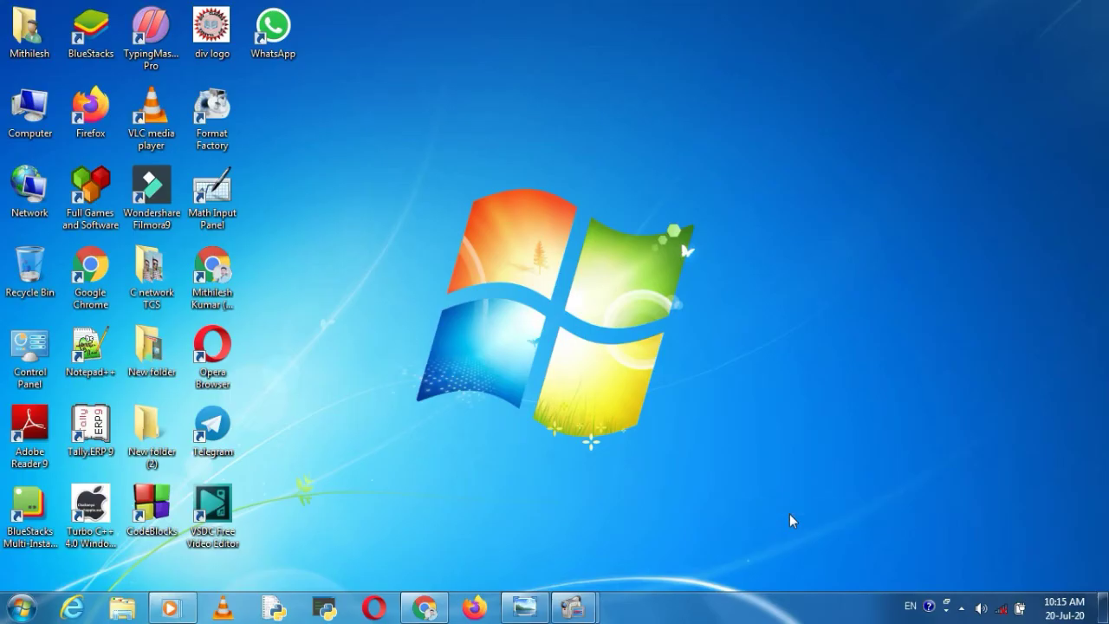
right_click(778, 608)
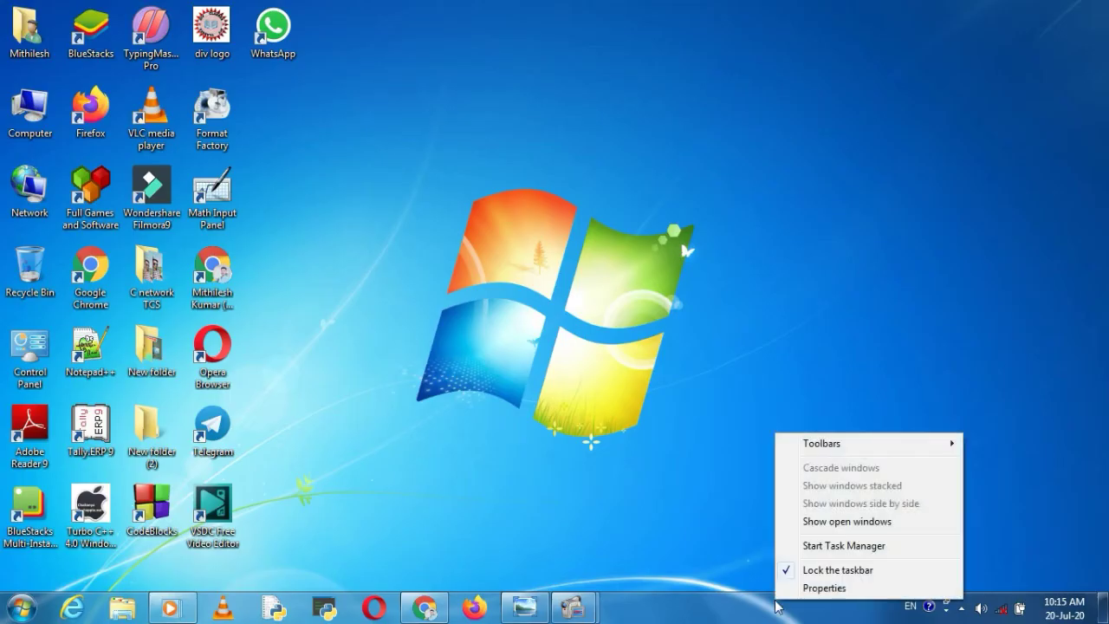
left_click(820, 525)
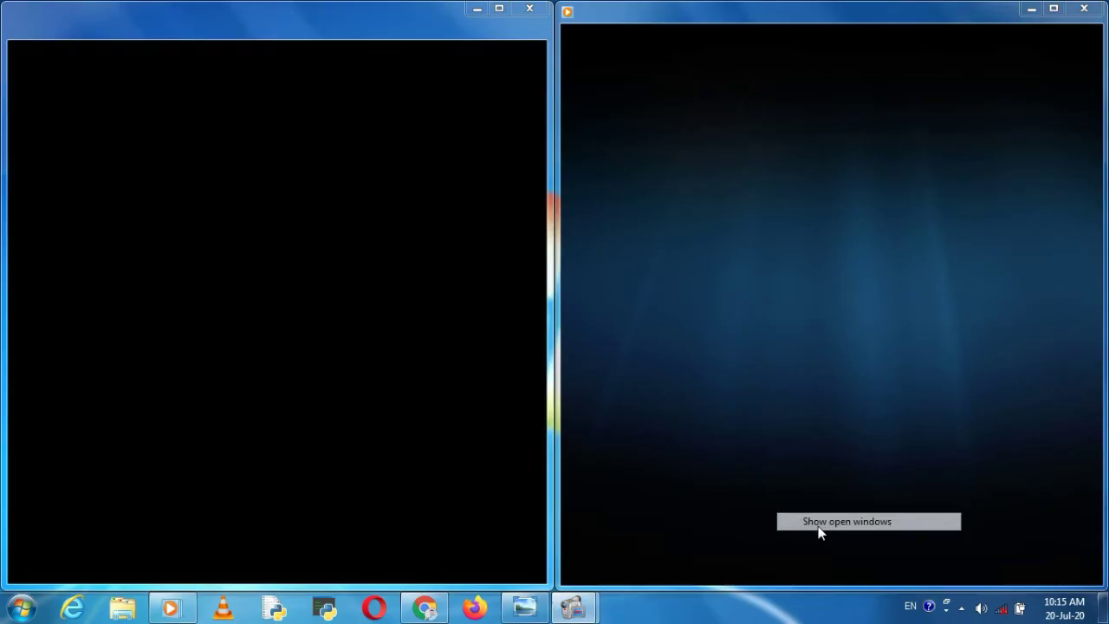
Start Task Manager from the taskbar options and move its window slightly away from the desktop icons
right_click(736, 606)
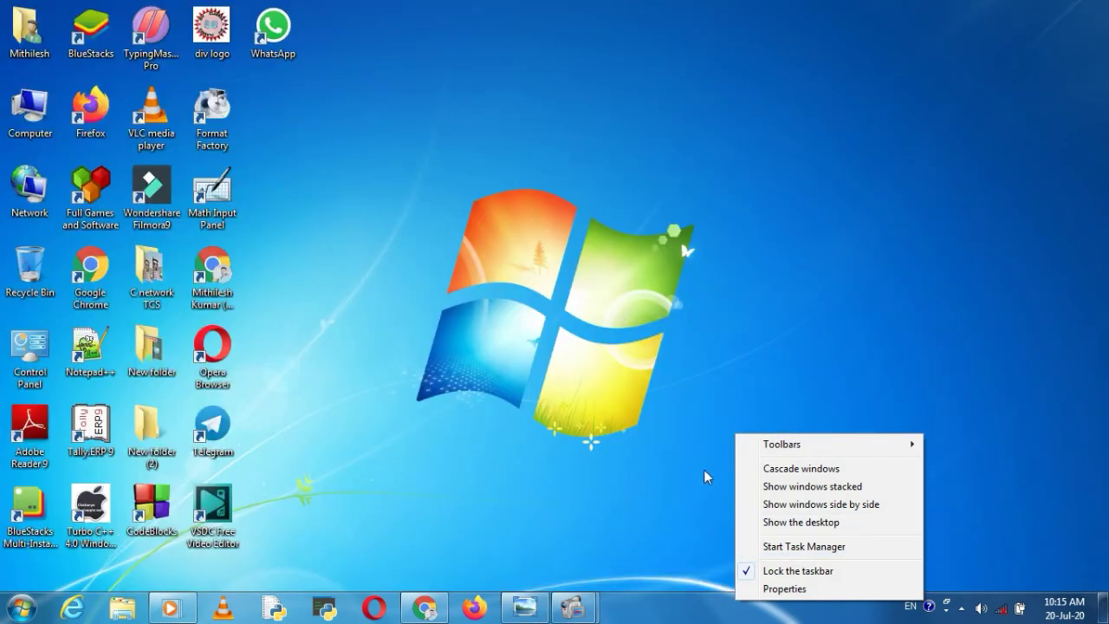
left_click(789, 546)
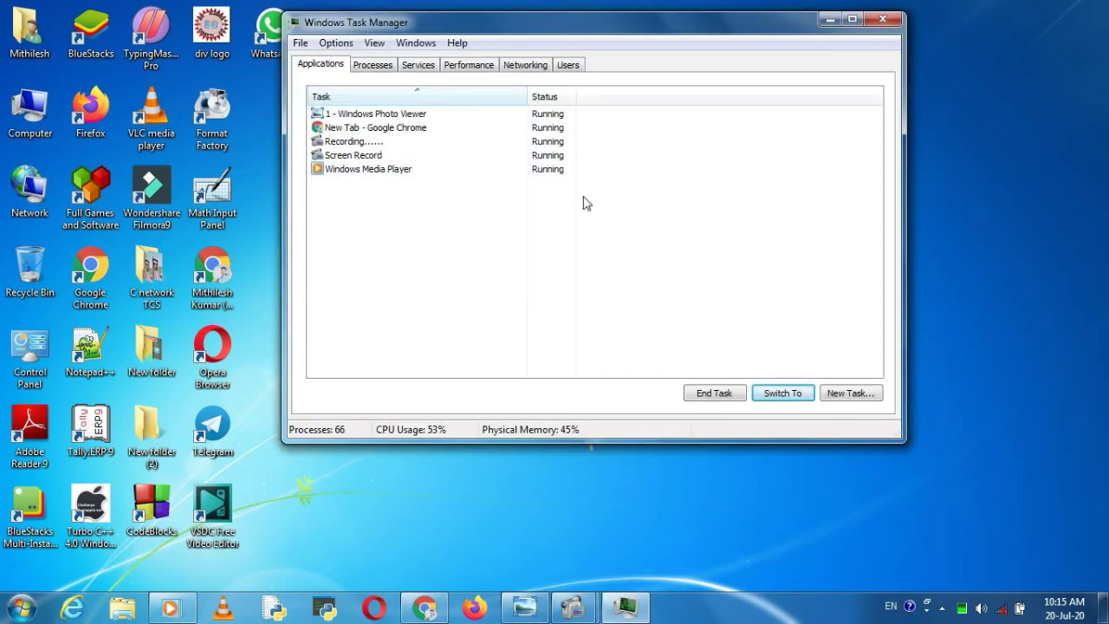
left_click_drag(587, 27, 659, 33)
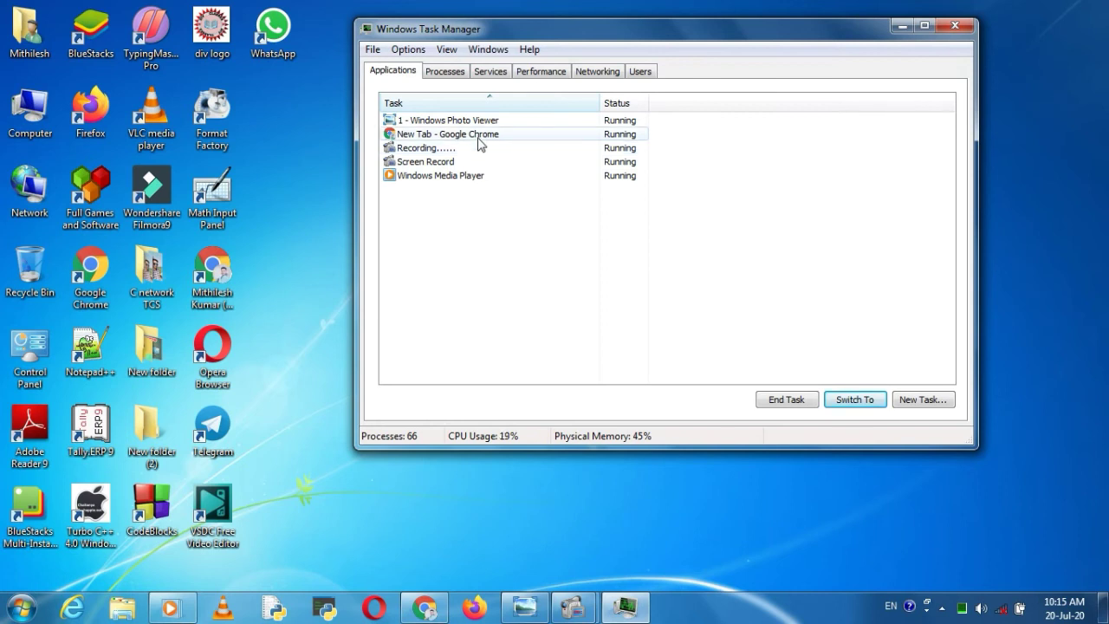
Bring up the running Google Chrome and Windows Media Player windows in turn, minimizing each again
left_click(424, 611)
left_click(424, 611)
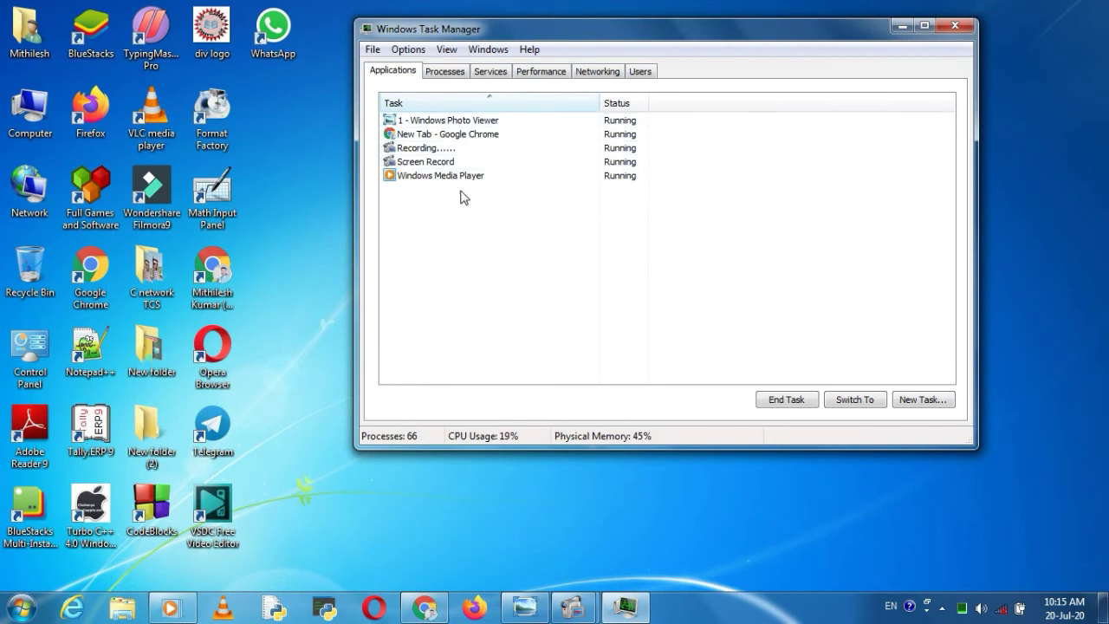
left_click(182, 610)
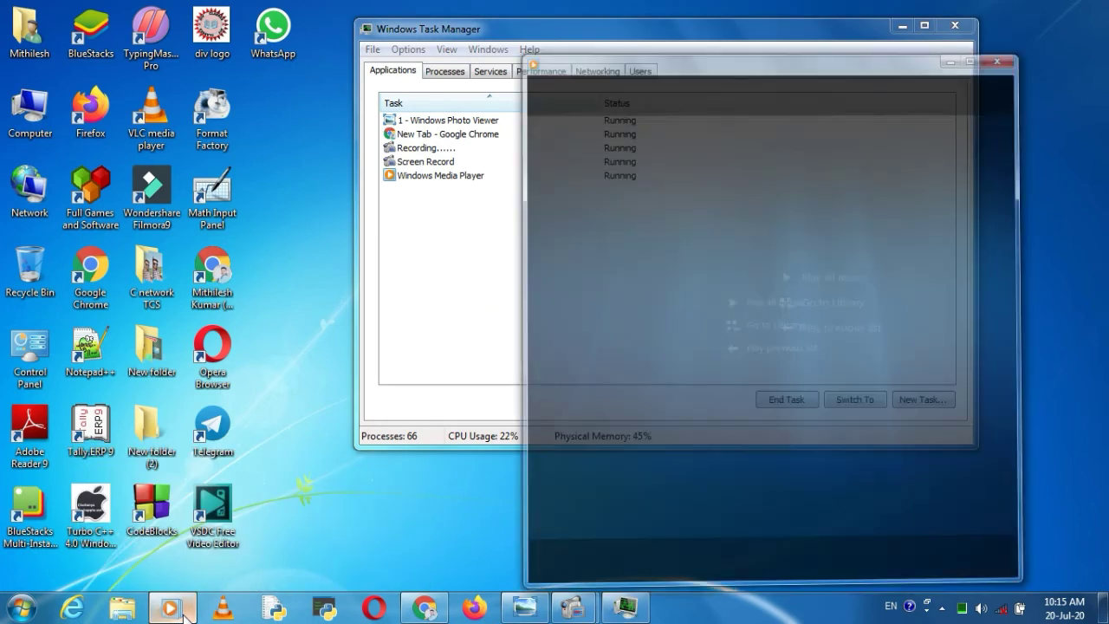
left_click(1031, 8)
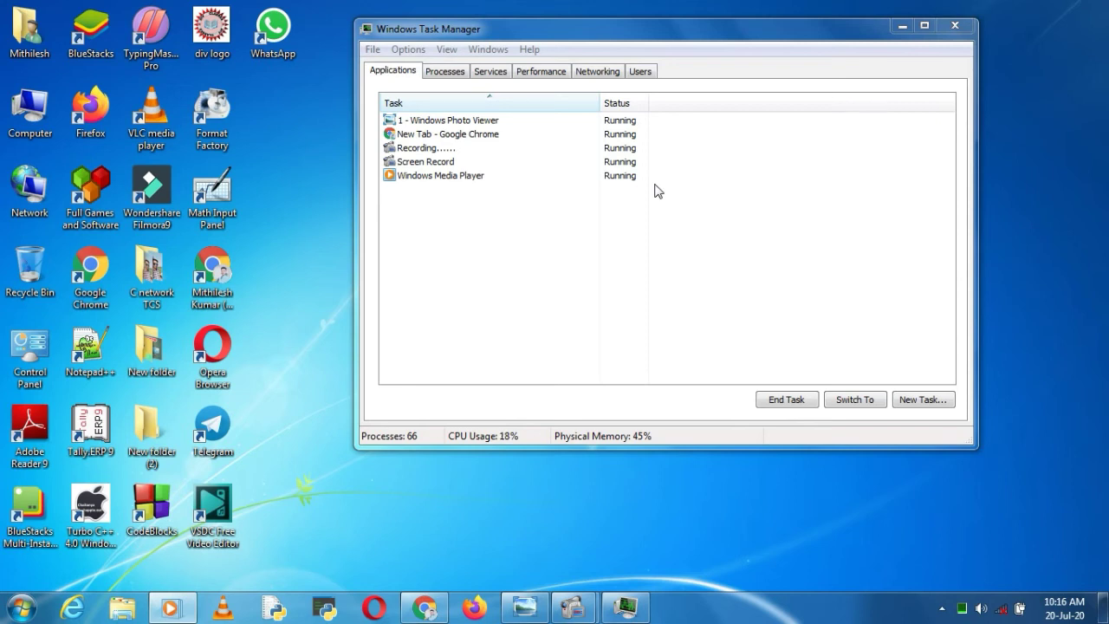
End the Windows Media Player task in Task Manager
left_click(578, 180)
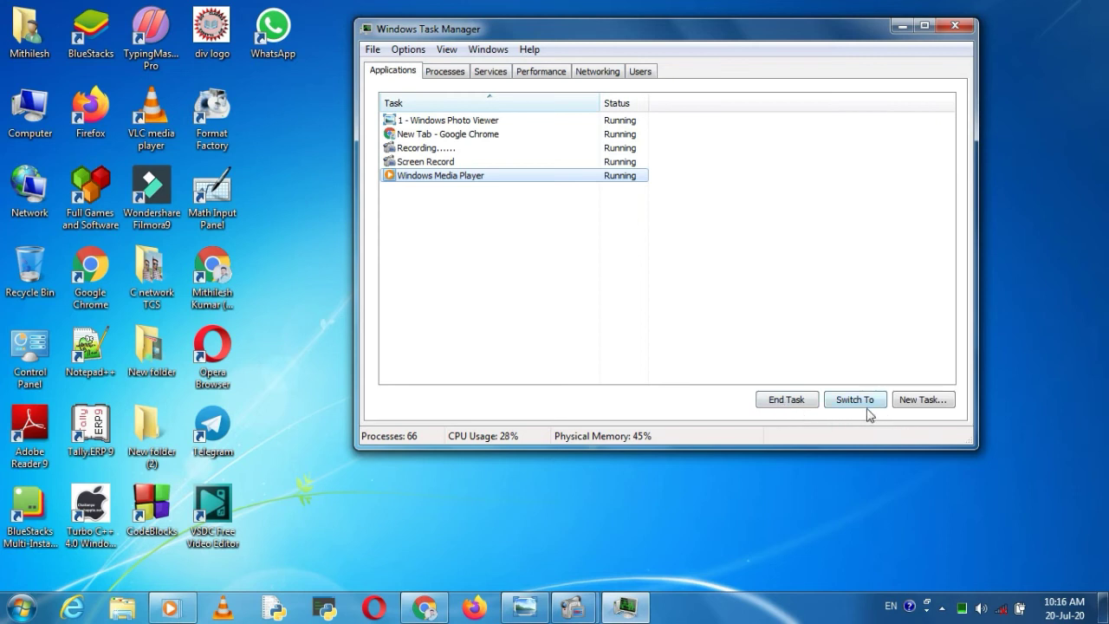
left_click(777, 403)
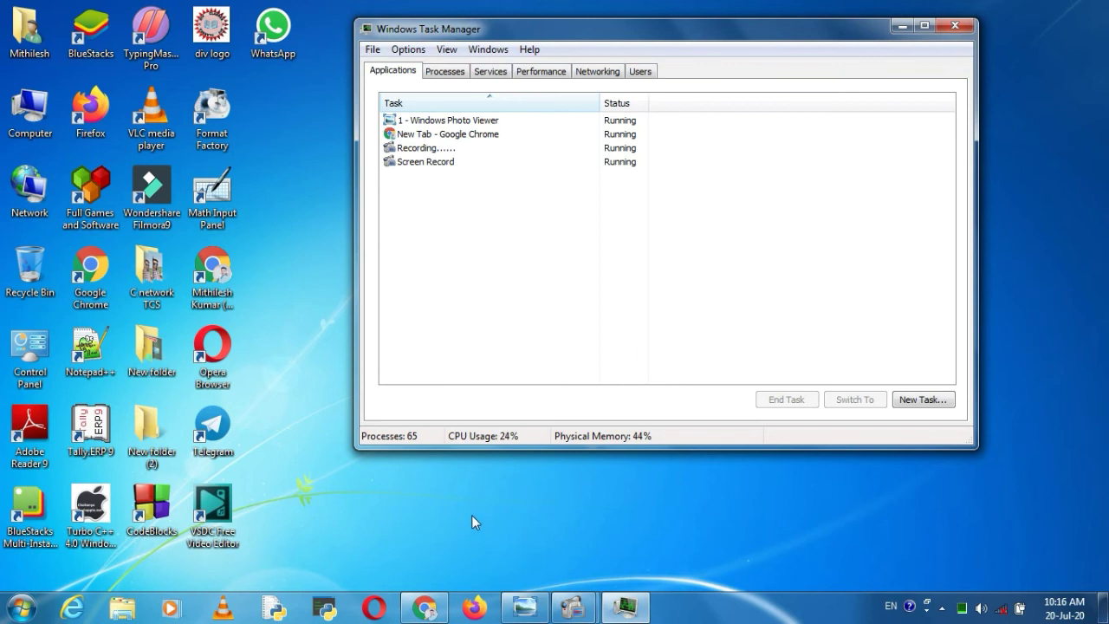
Review the processes, services, performance, networking and users information in Task Manager, then close it
left_click(447, 74)
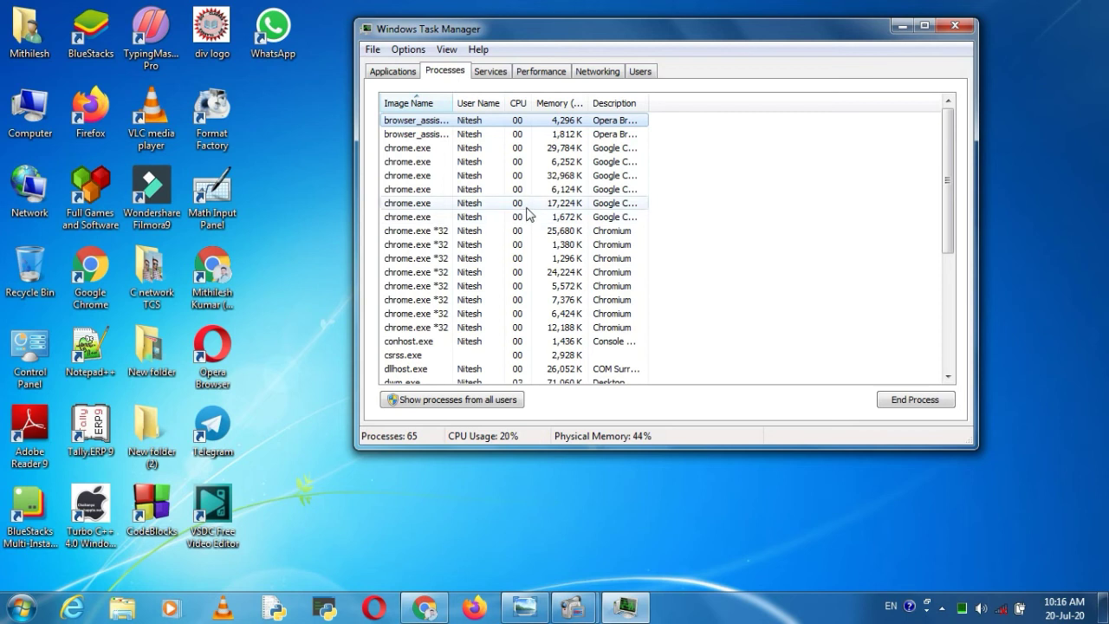
scroll(530, 213, "down", 5)
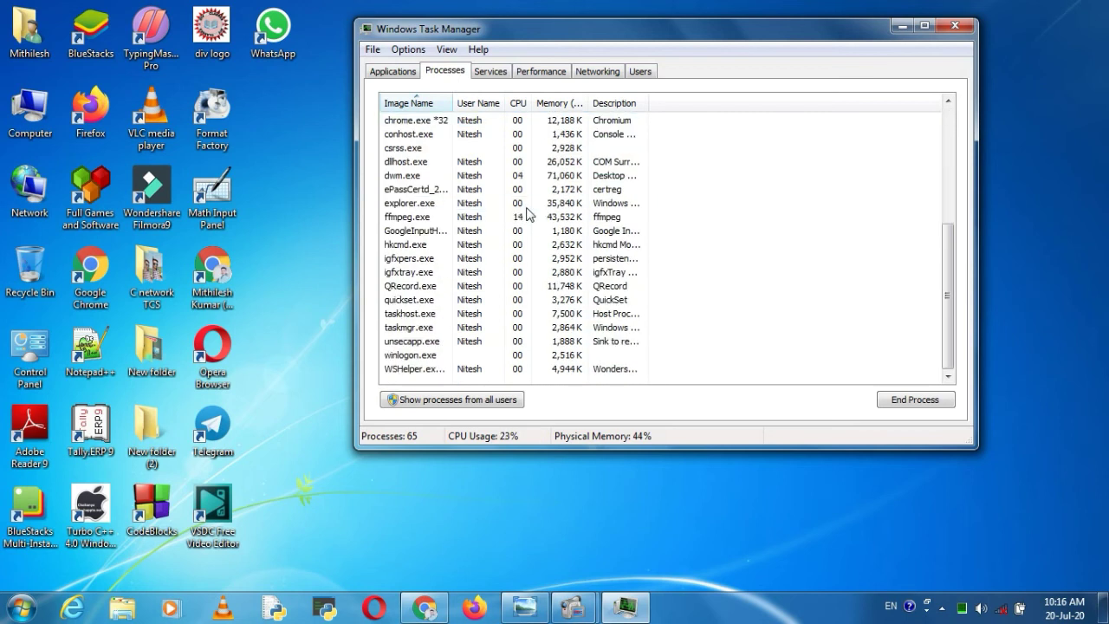
left_click(496, 72)
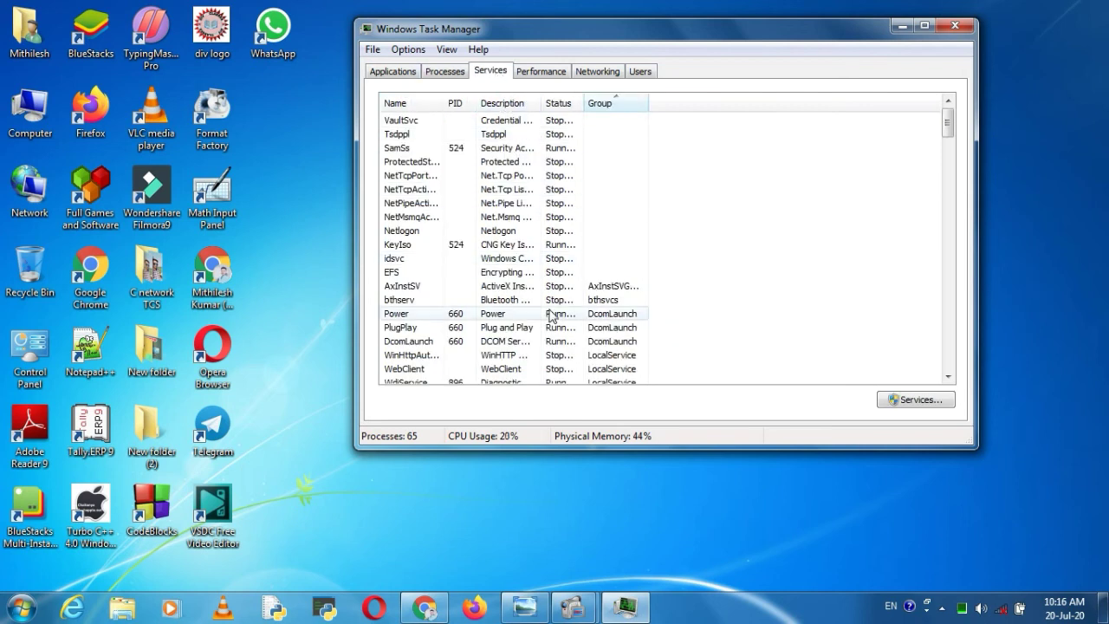
left_click(546, 76)
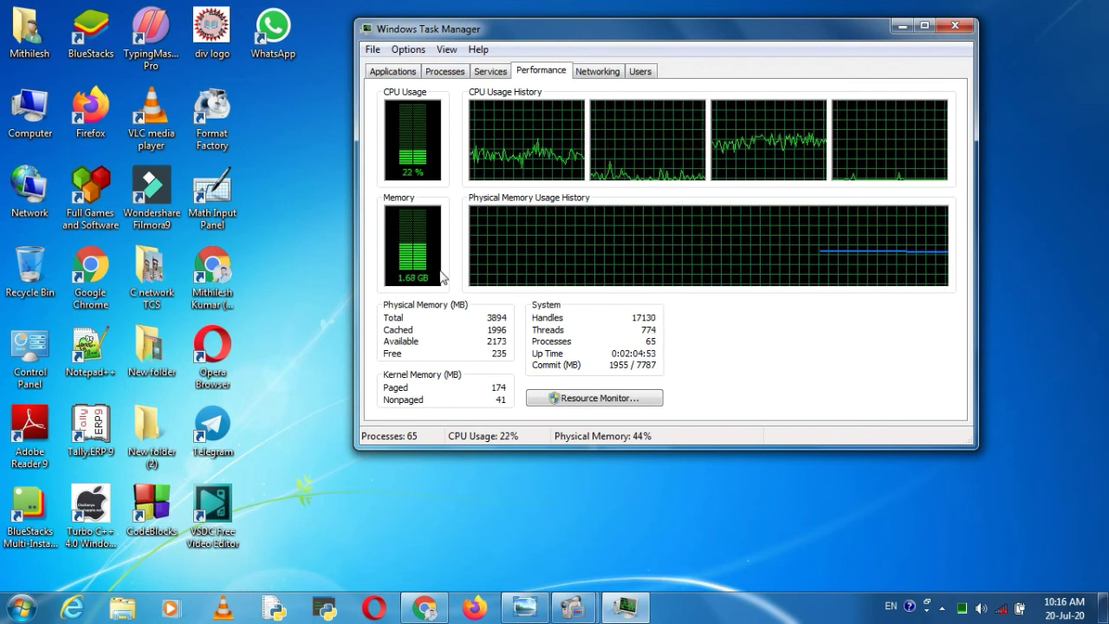
left_click(604, 72)
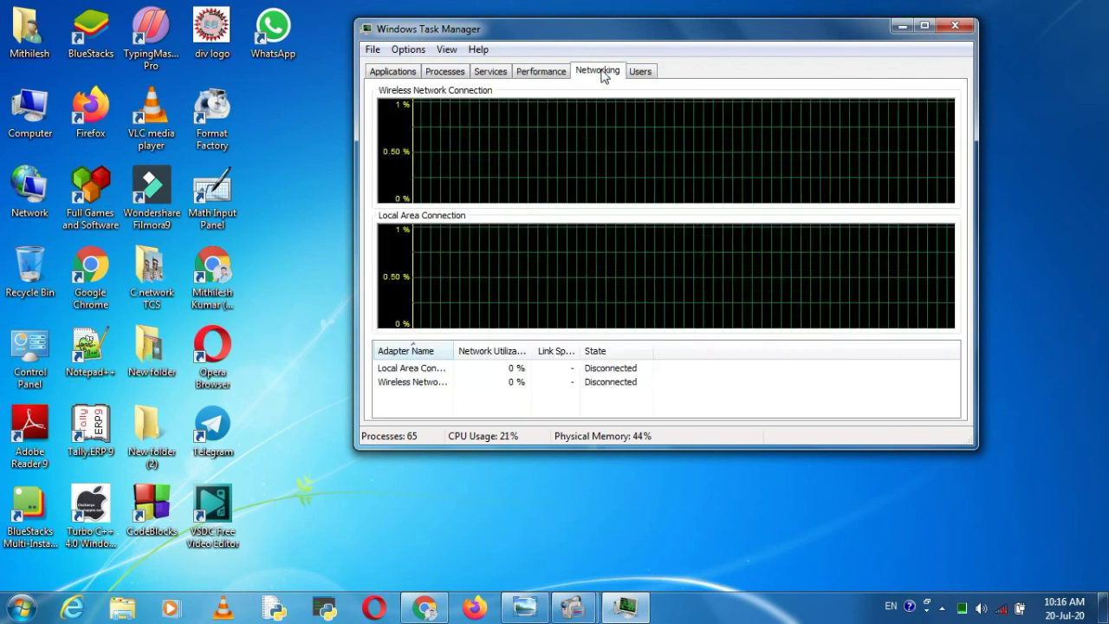
left_click(647, 77)
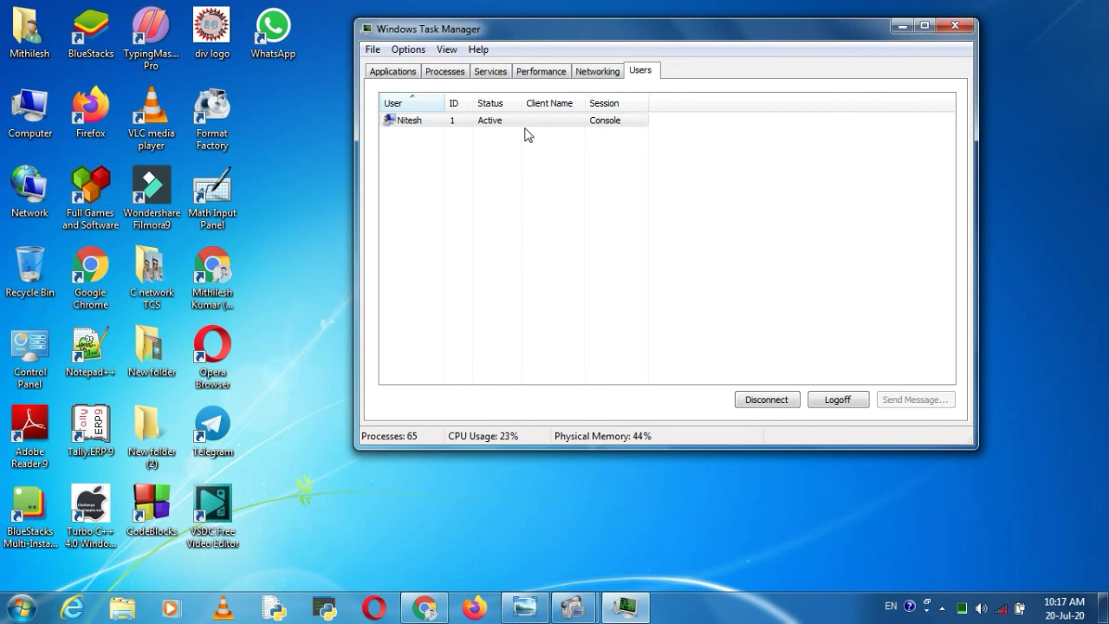
left_click(955, 25)
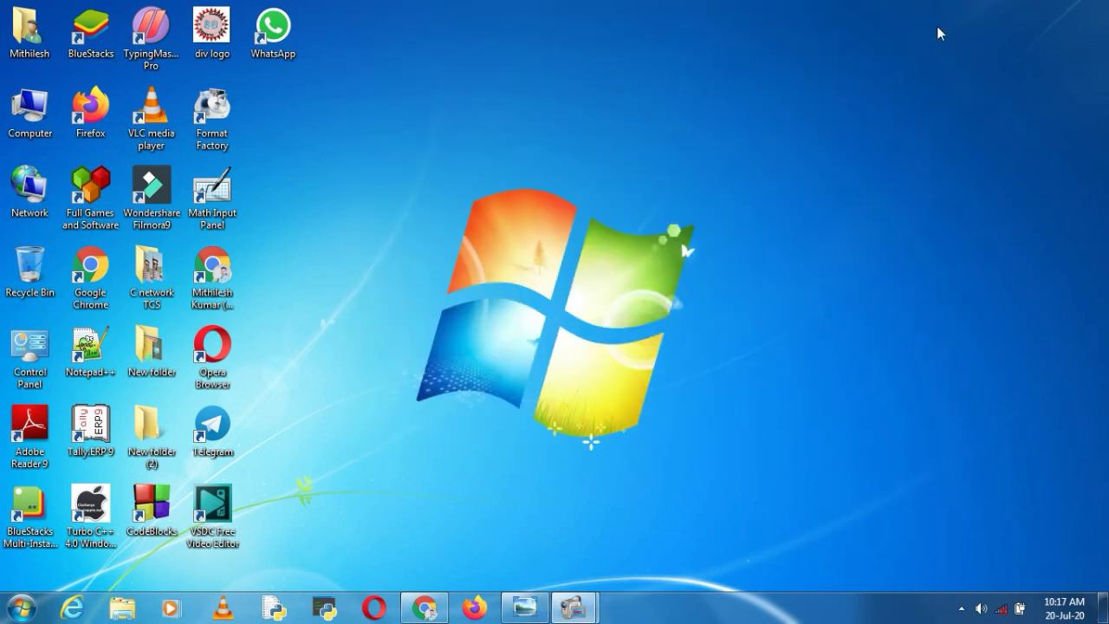